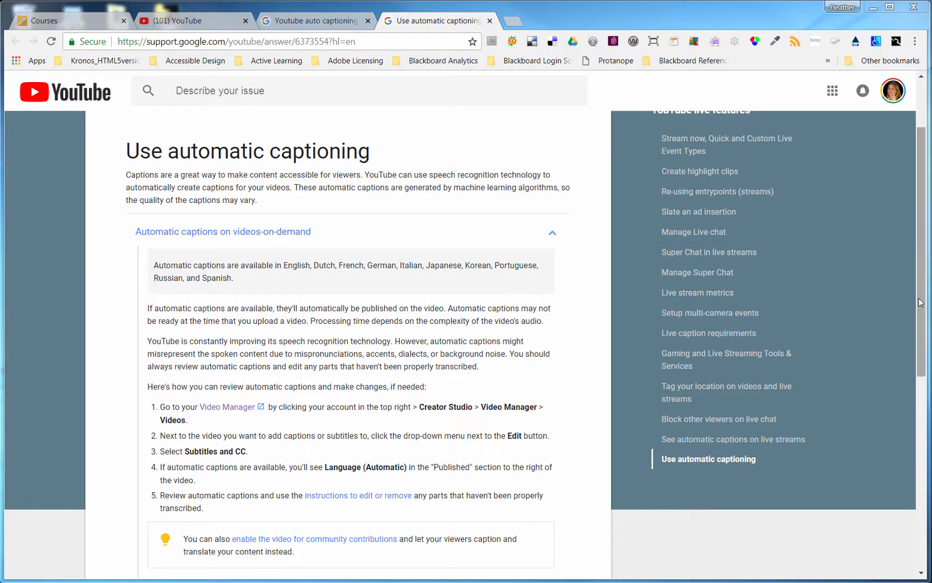
drag(923, 239, 924, 413)
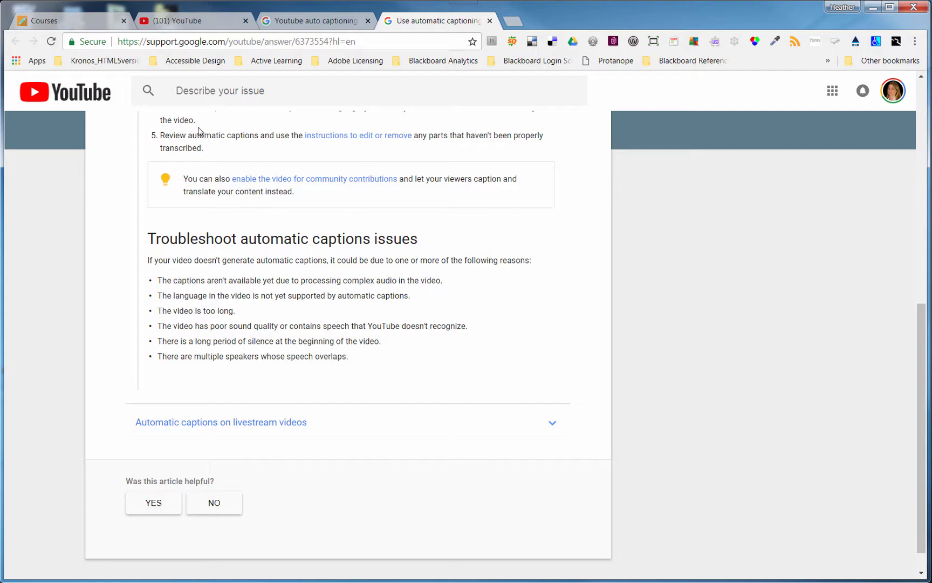
Return to YouTube and go to the Creator Studio dashboard via the account menu
click(185, 19)
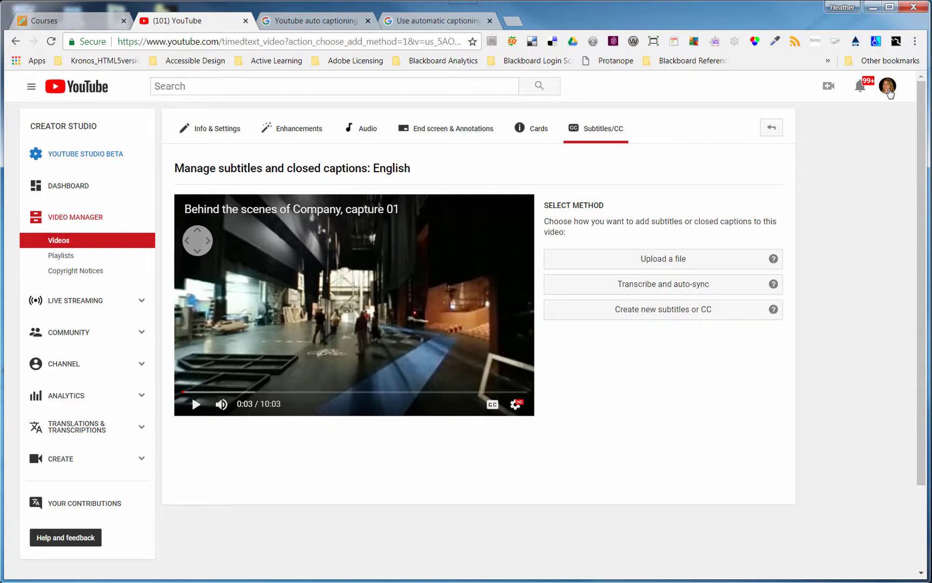
click(890, 92)
click(834, 174)
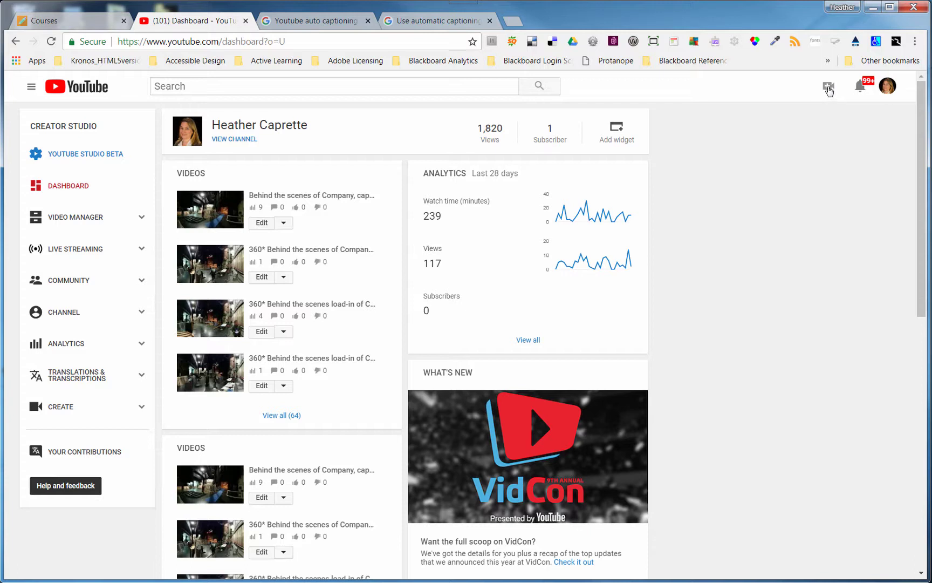
Choose Upload video from the add-content menu to reach the upload page
click(829, 91)
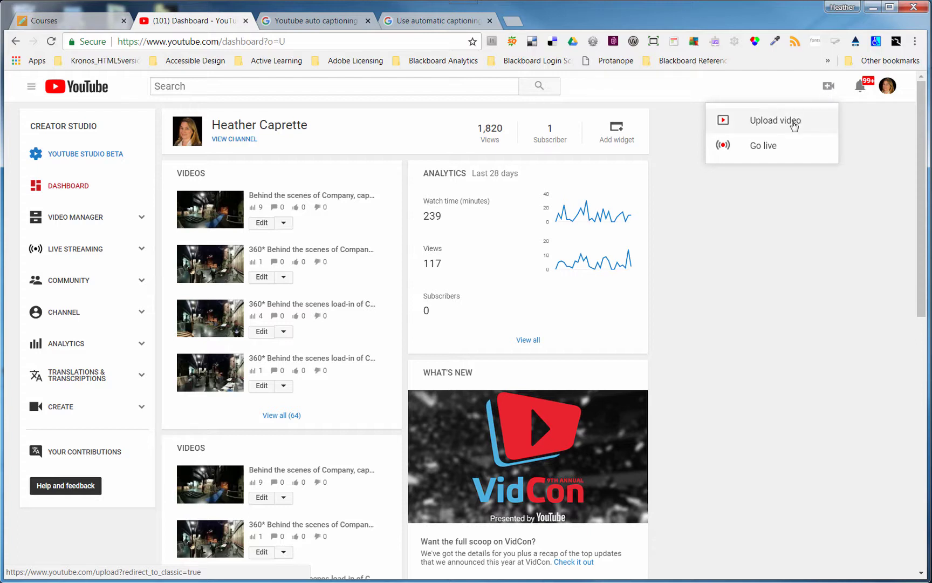
click(794, 127)
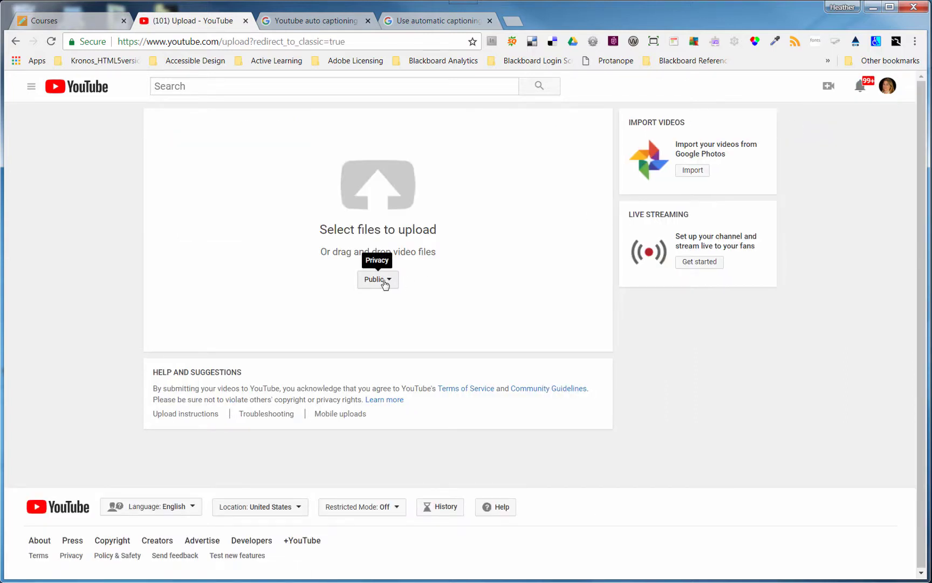
Browse TRANSCEND (K:) > CSU_Work_Related and upload JAWS_Reading_Combined_Tables_HC2.mp4
click(389, 236)
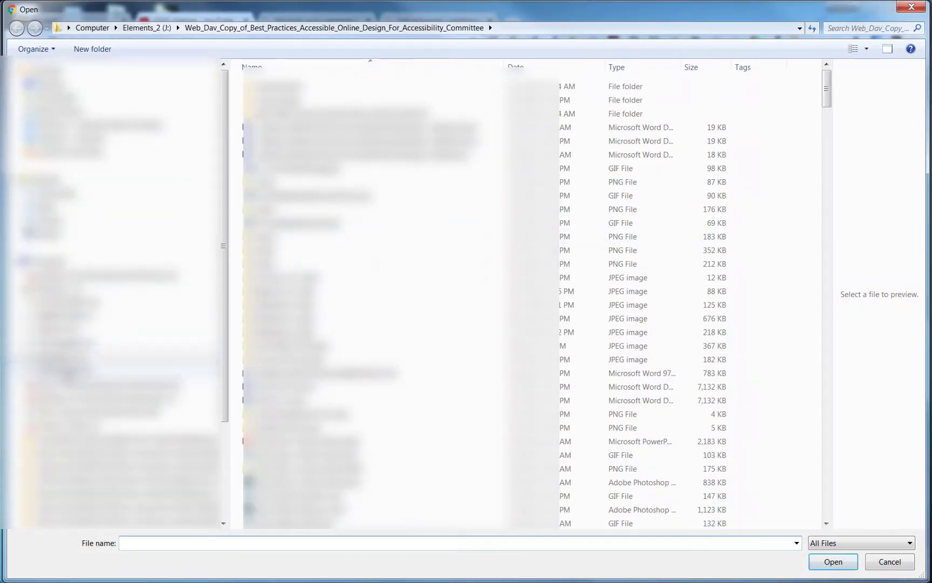
click(69, 370)
double_click(292, 139)
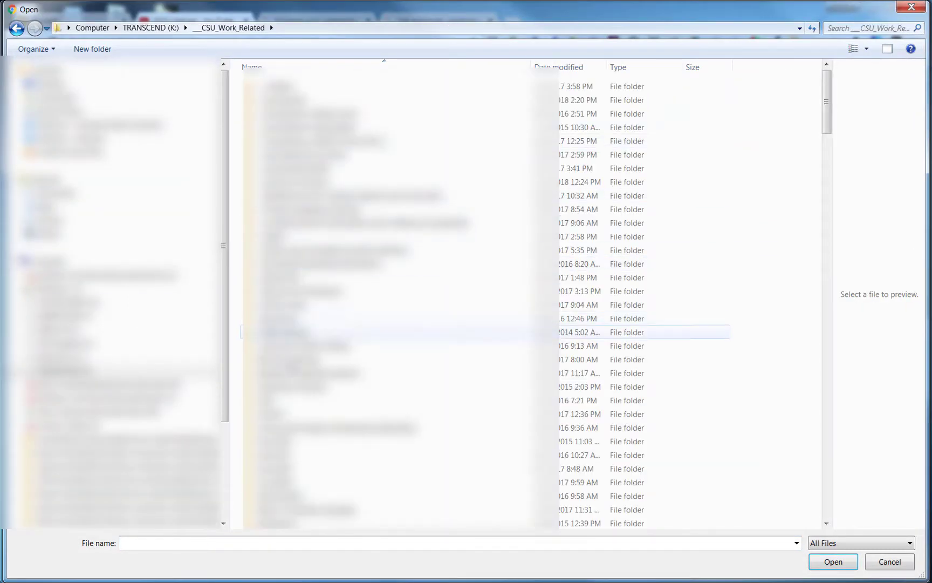
scroll(327, 359, down, 3)
scroll(328, 359, down, 3)
scroll(328, 358, down, 3)
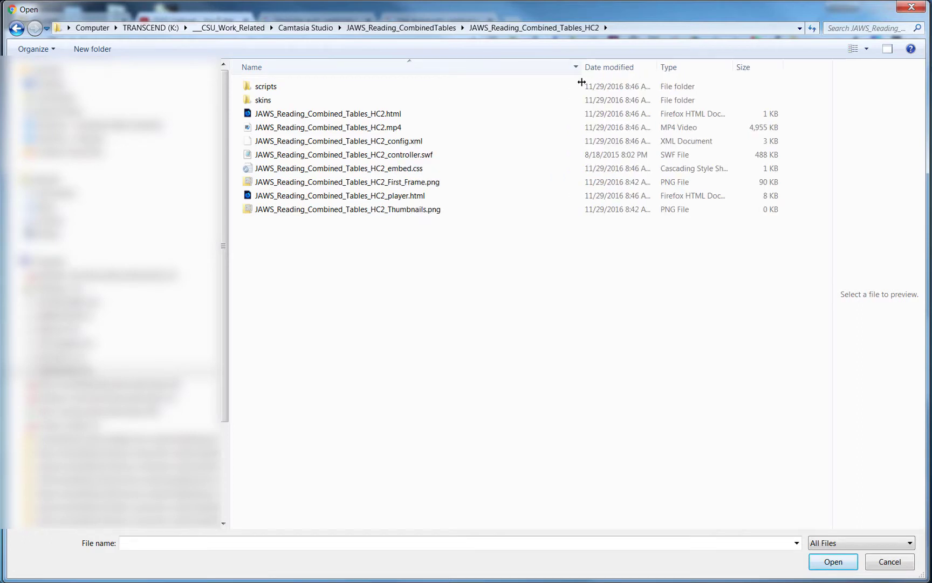
click(261, 132)
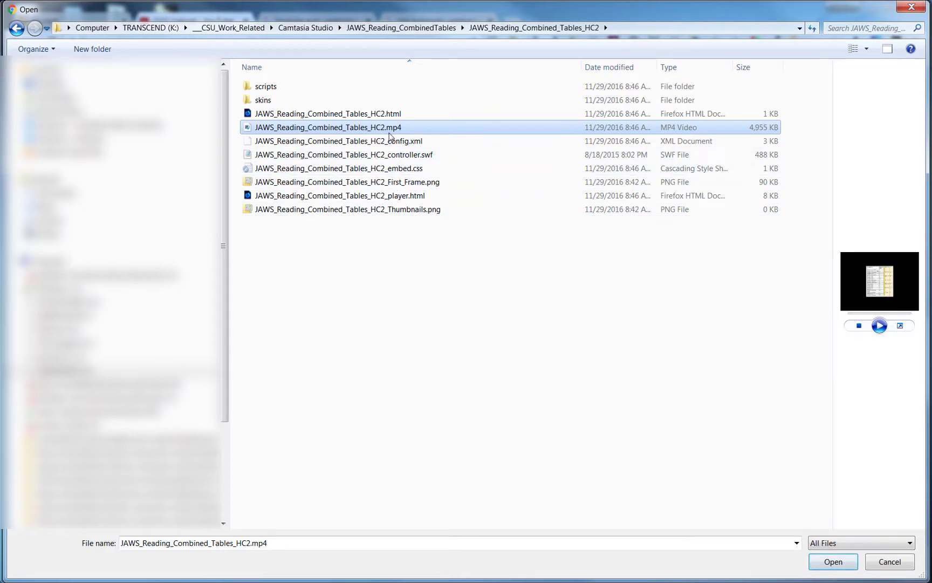
click(833, 562)
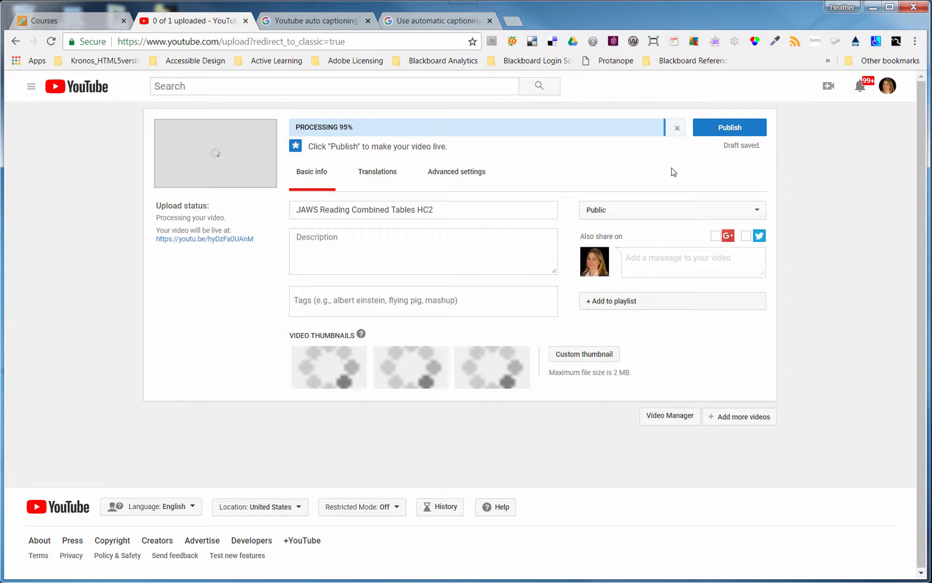
Remove 'HC2' so the title reads 'JAWS Reading Combined Tables'
drag(437, 210, 416, 210)
key(BackSpace)
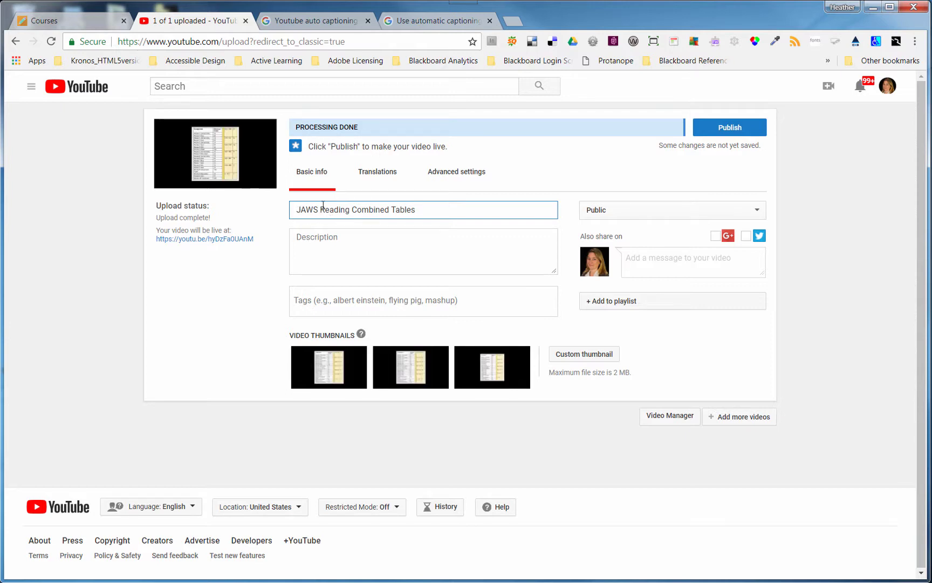
Write the description about JAWS reading two combined tables in a confusing order
click(386, 239)
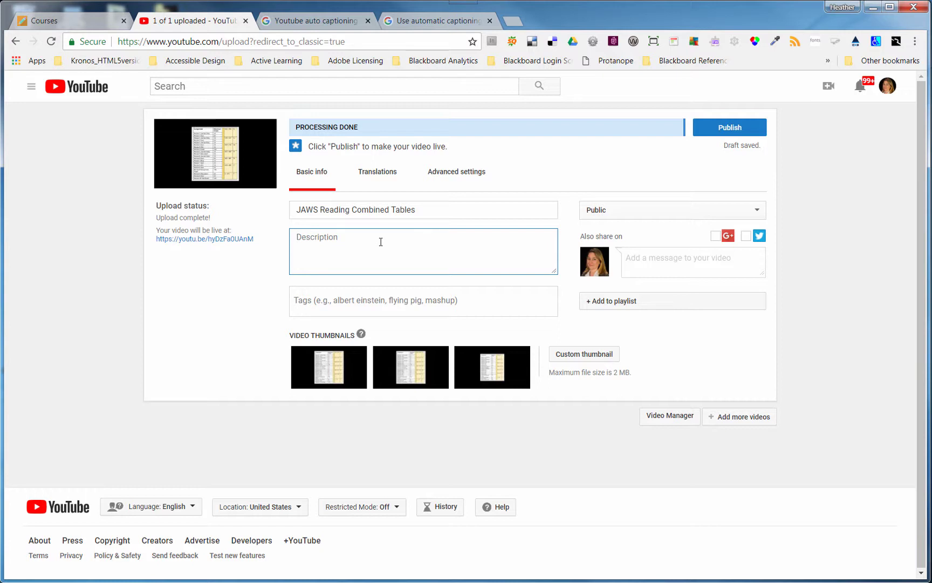
text(This video demonstrates )
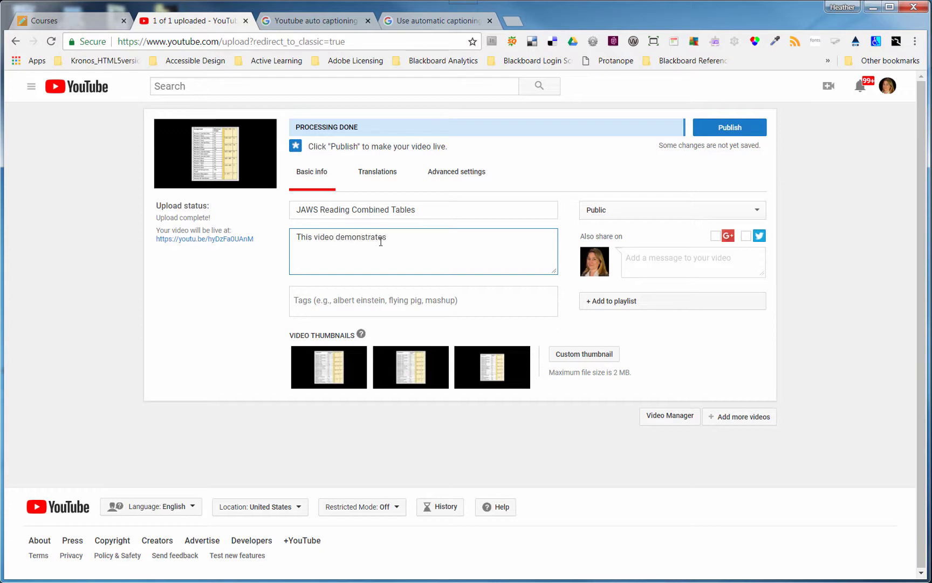
text(JAWS screen reader reading)
text( two table s that h)
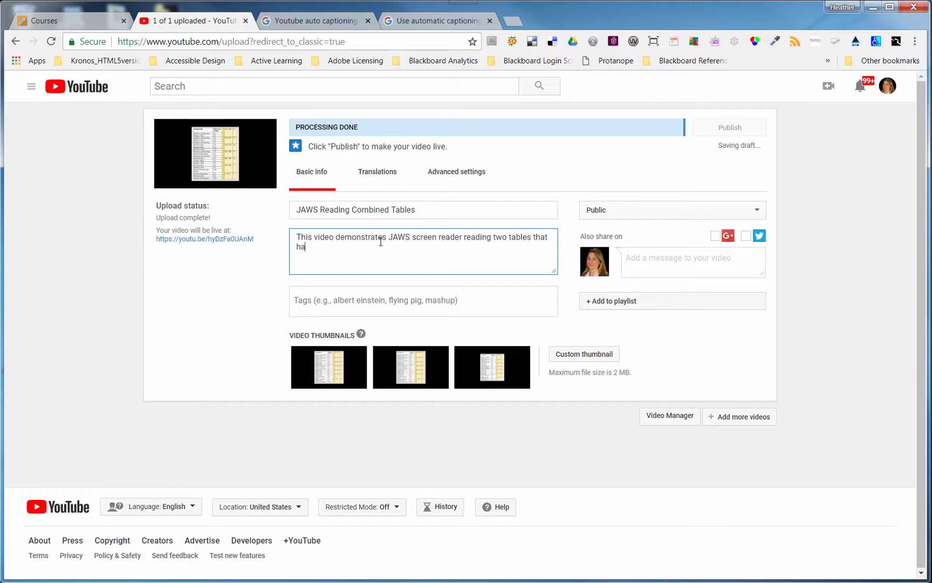
text(ave been combin)
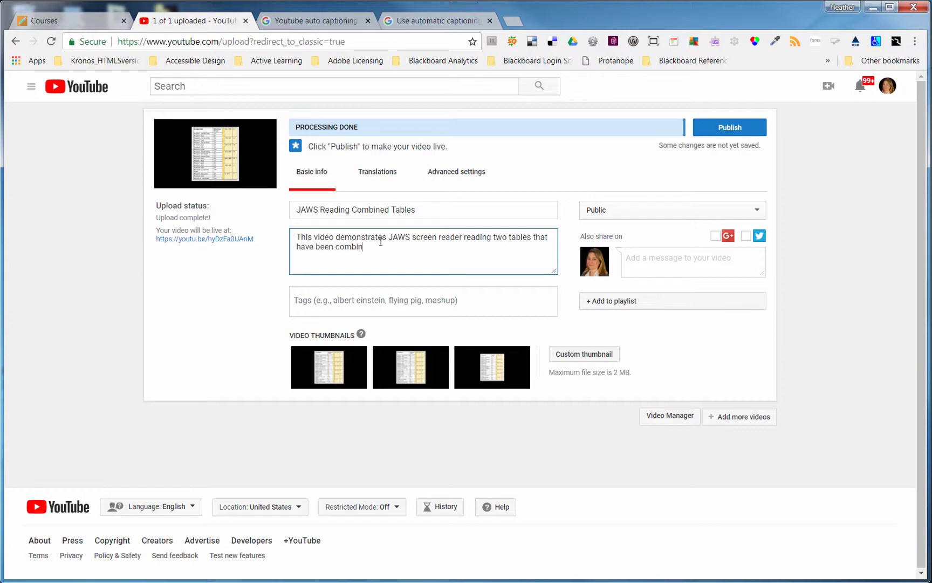
text(ed into)
text( one. It)
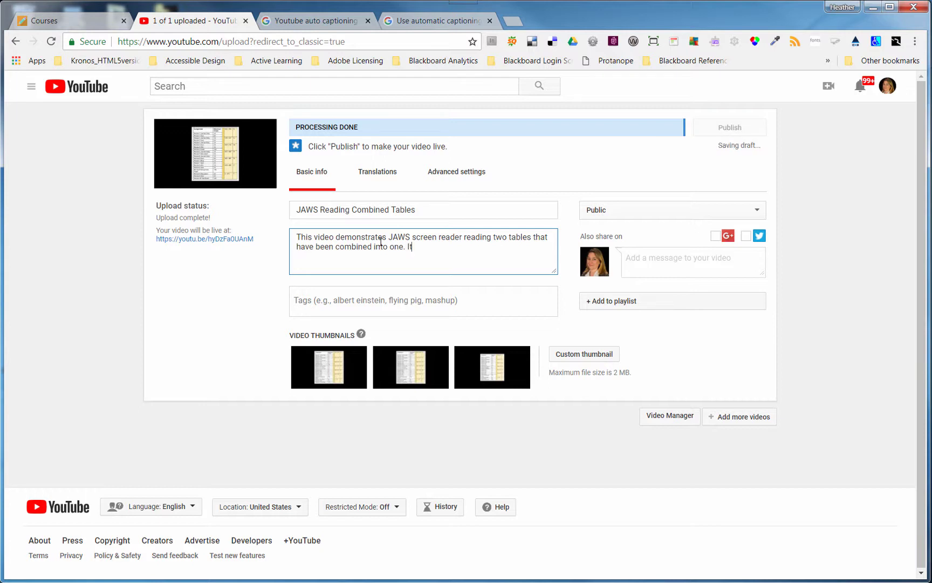
text( shows)
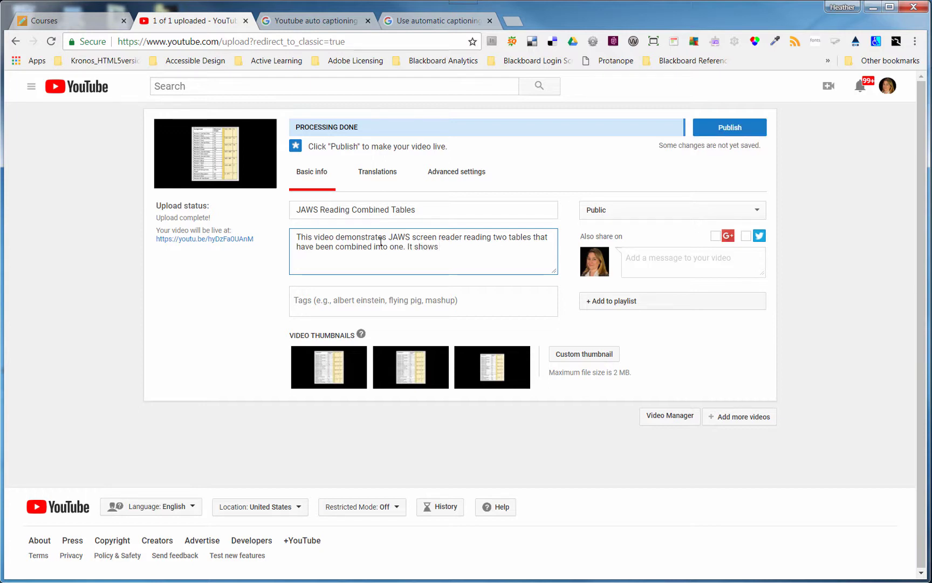
text( how reading order makes no se)
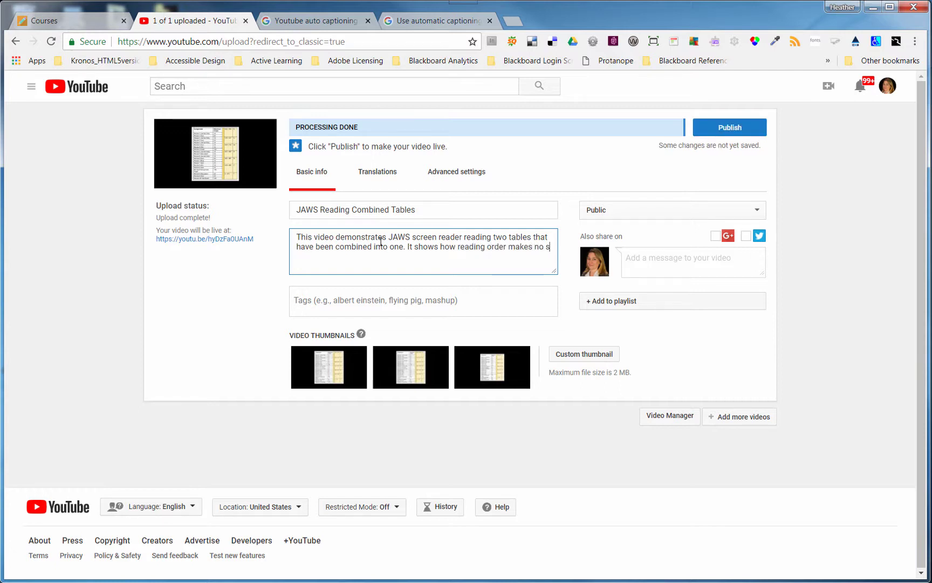
text(nse t)
text(o someone)
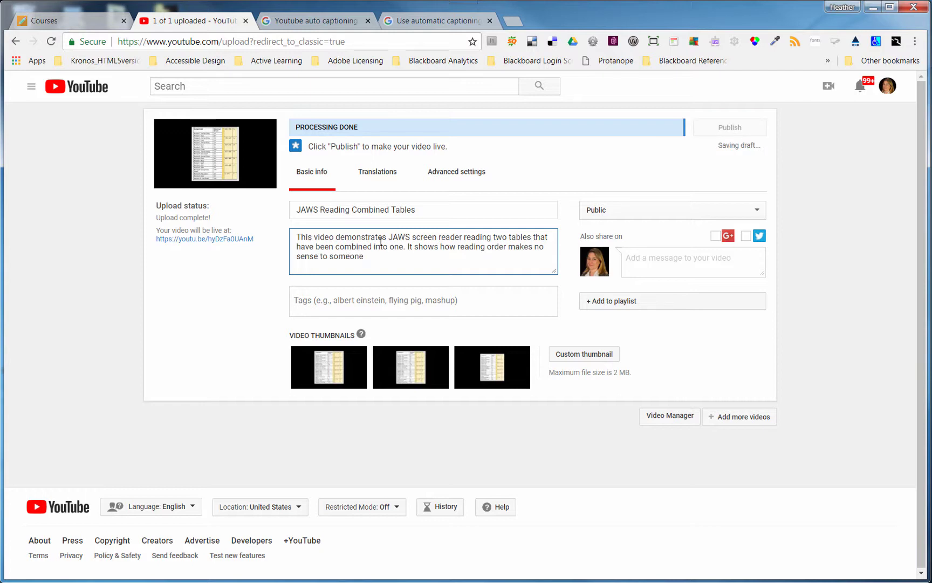
text( who is blind.)
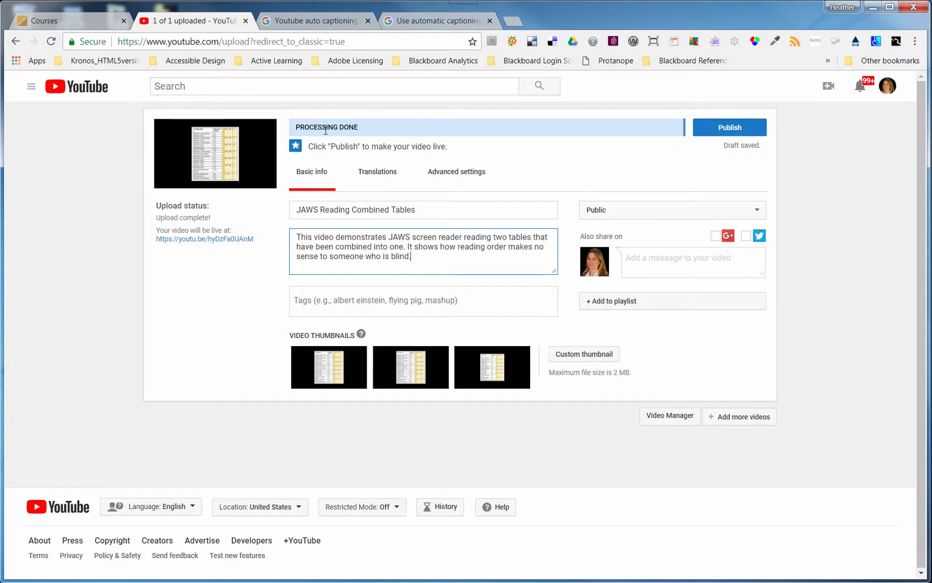
Publish the video, reopen its details, and play the preview with captions shown
click(741, 133)
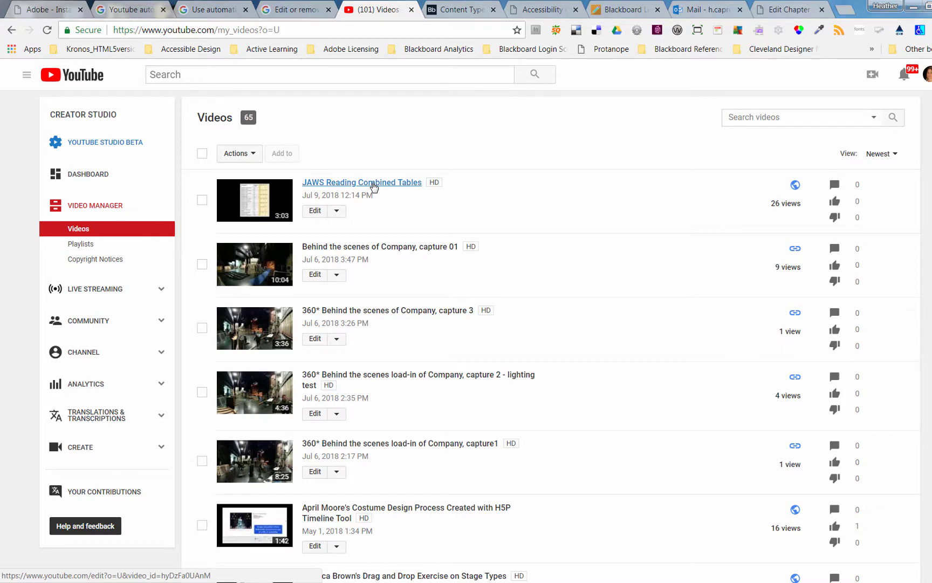
click(374, 187)
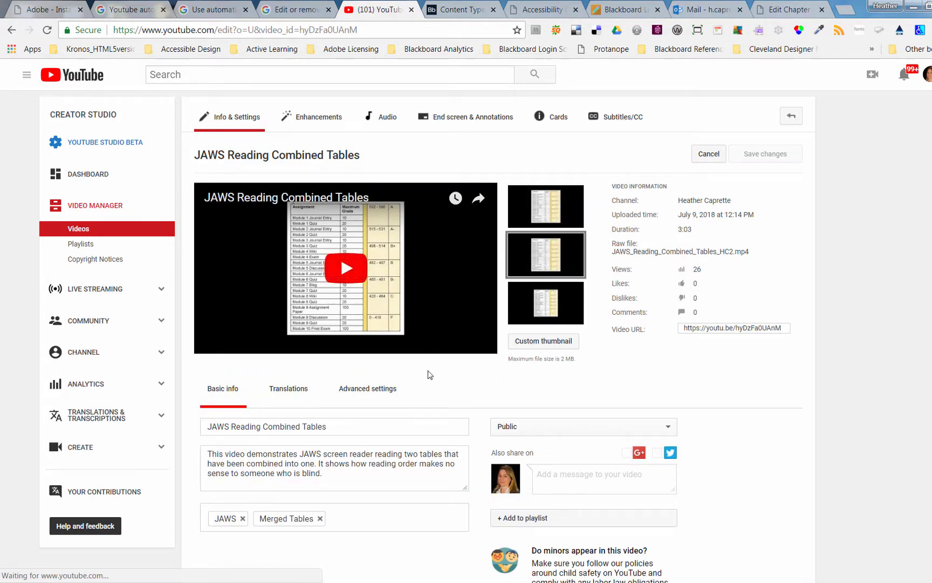
click(348, 271)
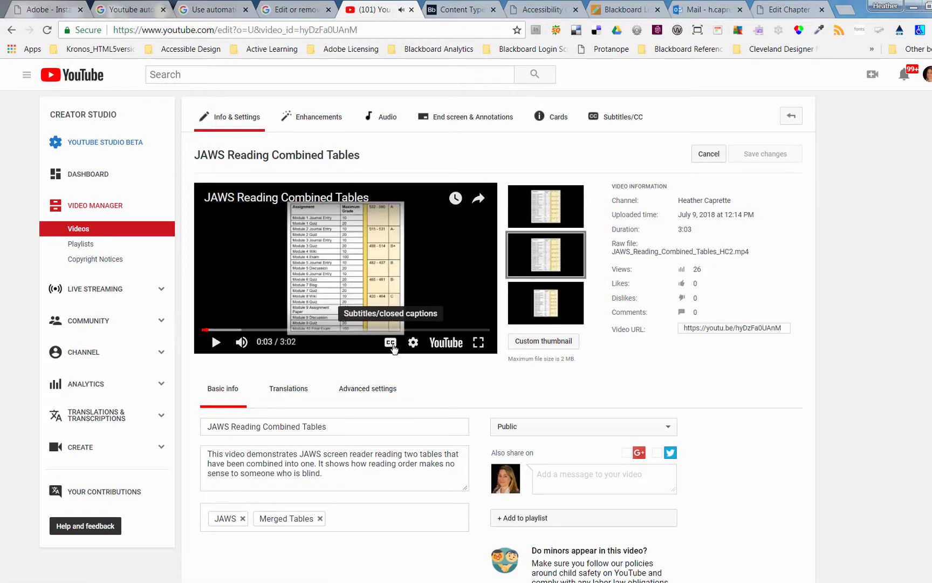
click(390, 342)
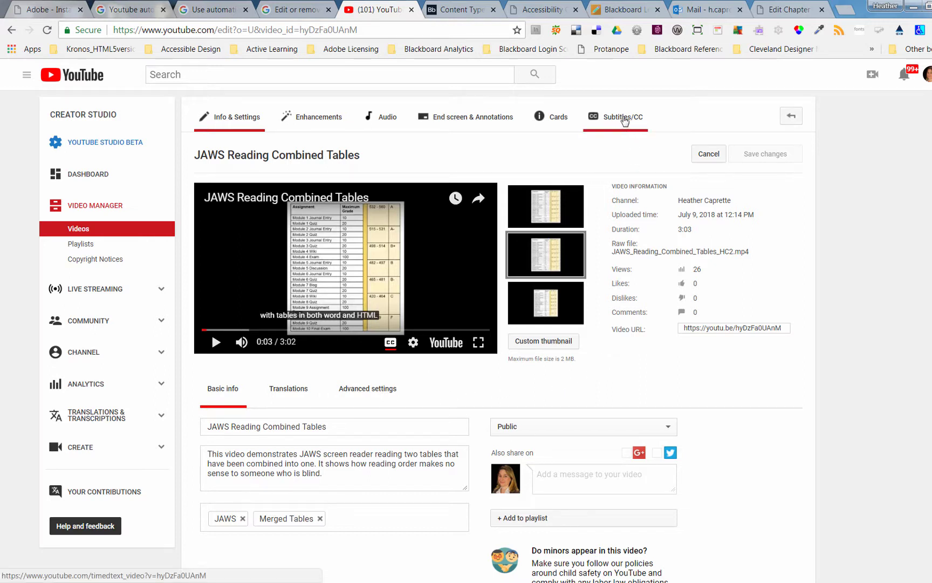
From Subtitles/CC, edit the English (Automatic) caption track in the caption editor
click(624, 119)
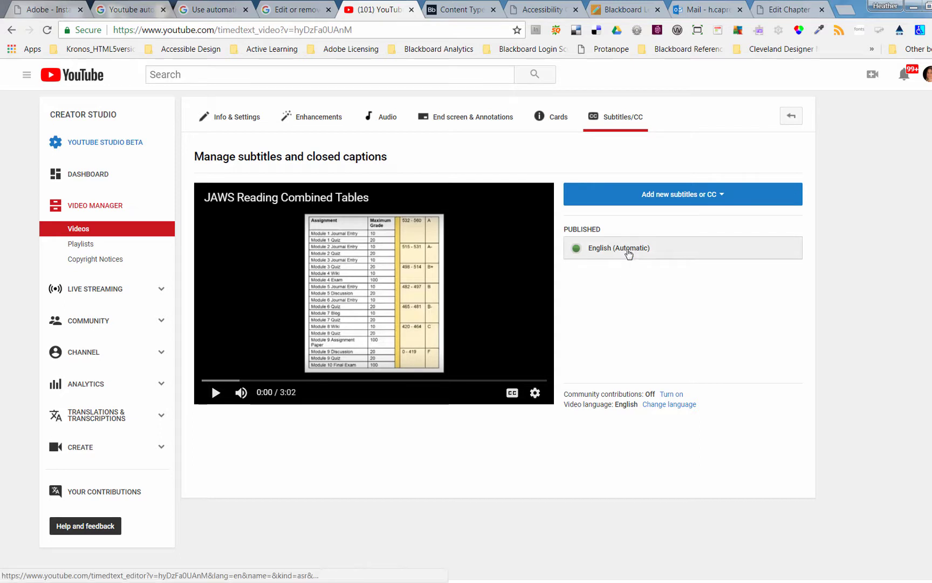
click(628, 250)
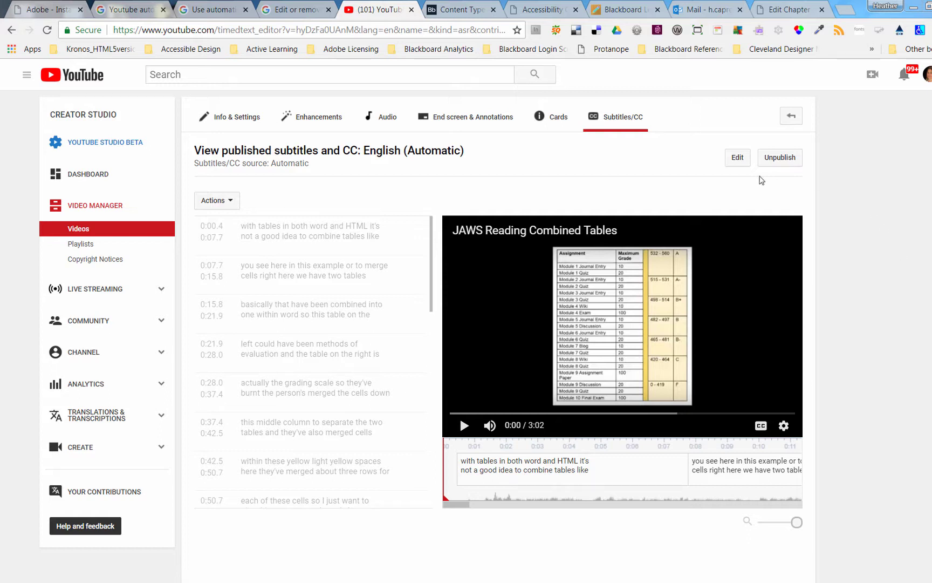
click(736, 167)
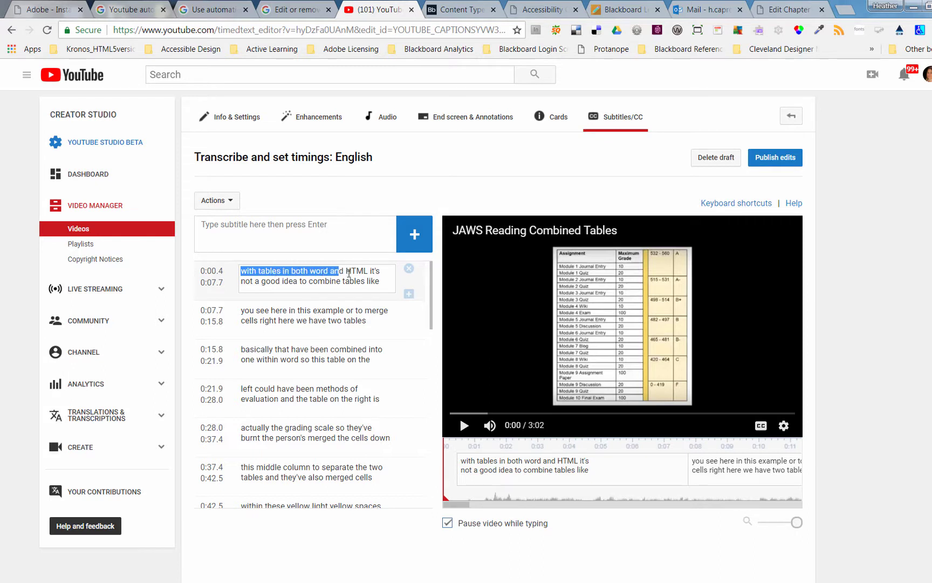
Capitalize 'With' at the start of the first caption and review playback
drag(241, 271, 400, 289)
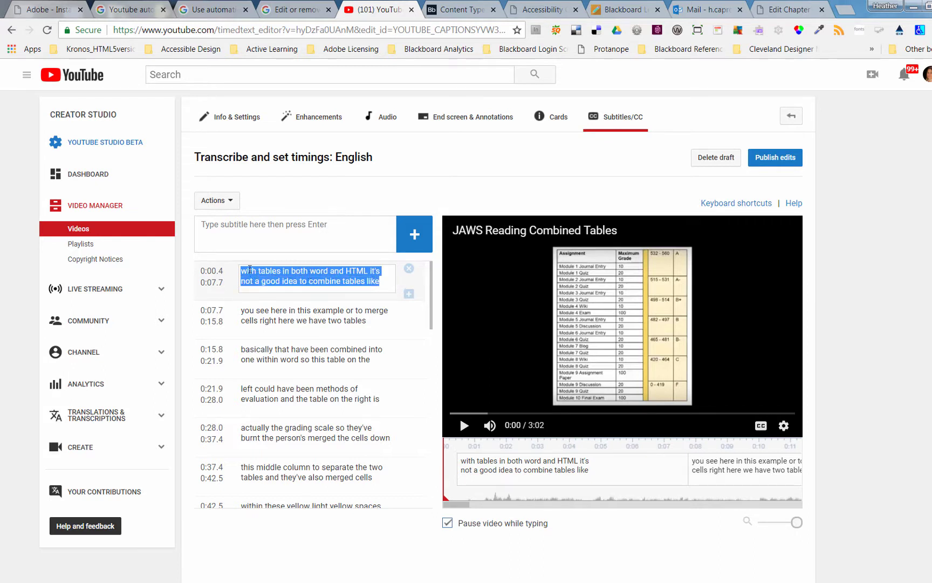
click(248, 270)
key(BackSpace)
text(W)
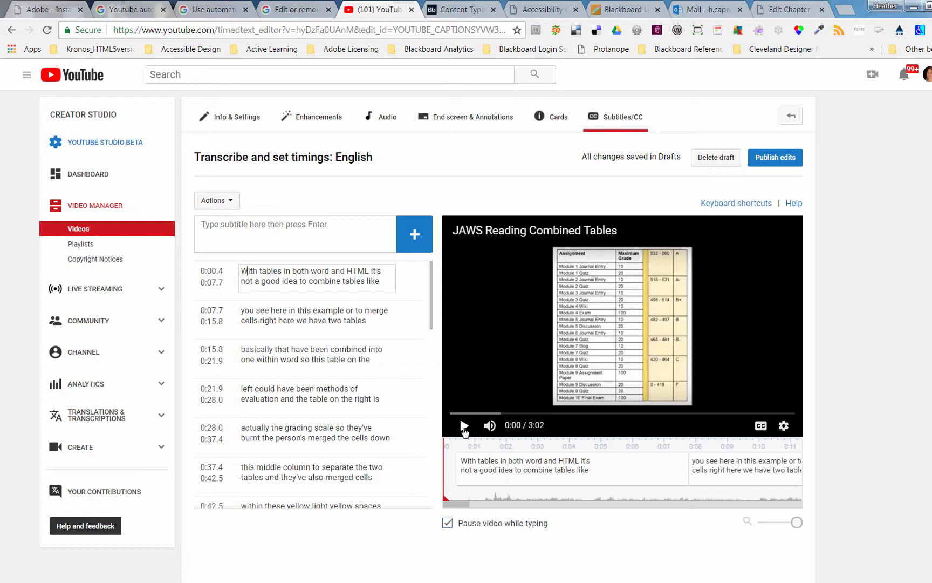
click(464, 426)
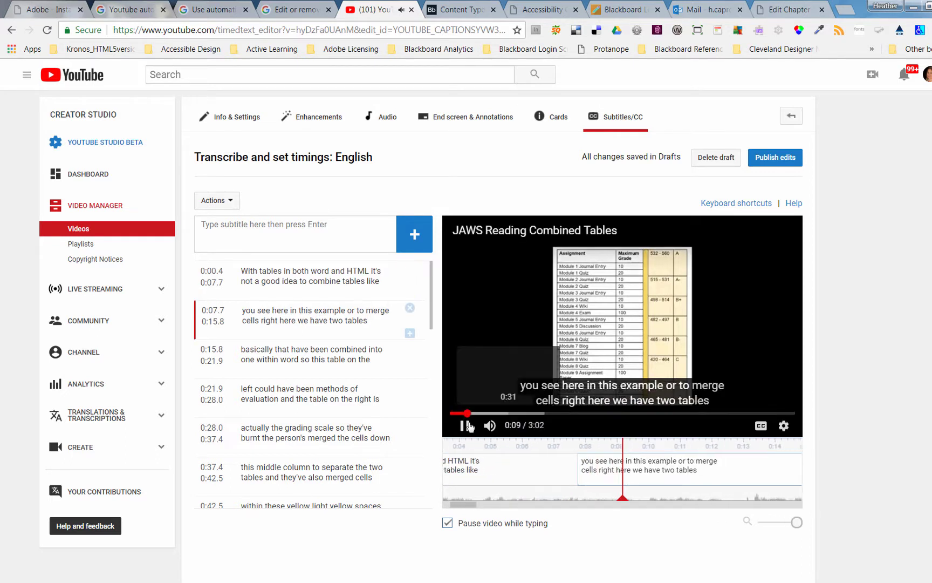
click(467, 425)
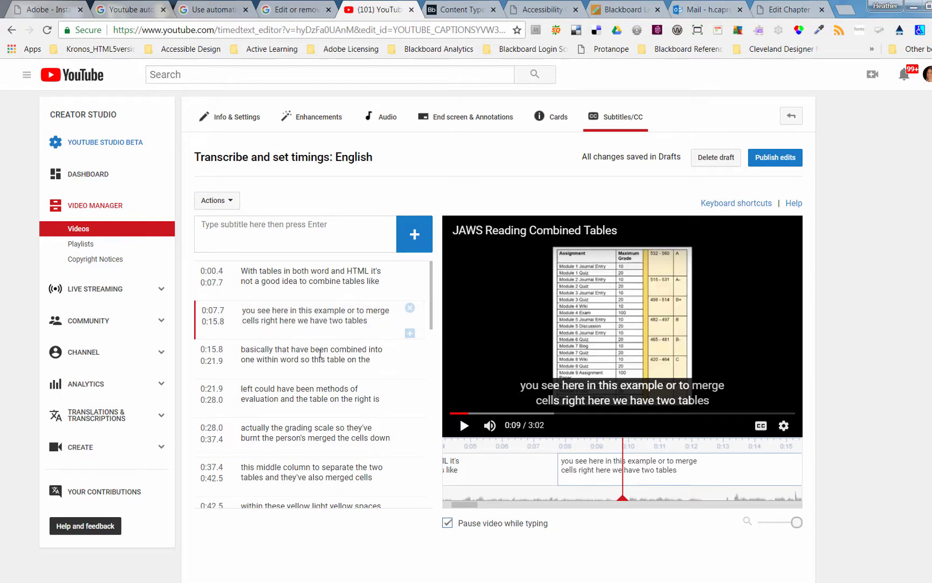
In the second caption add 'example,' and make it read 'cells. Right'
click(346, 310)
text(,)
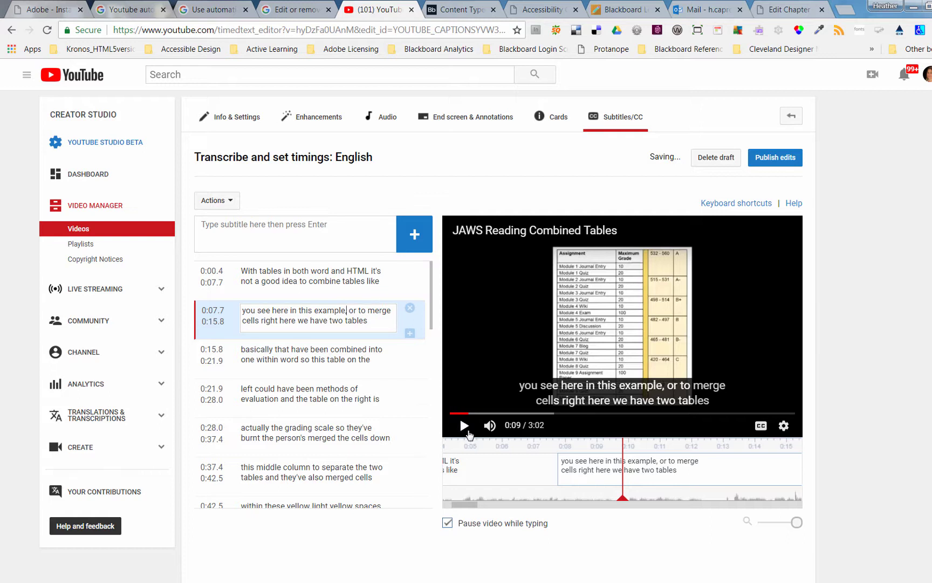
click(465, 427)
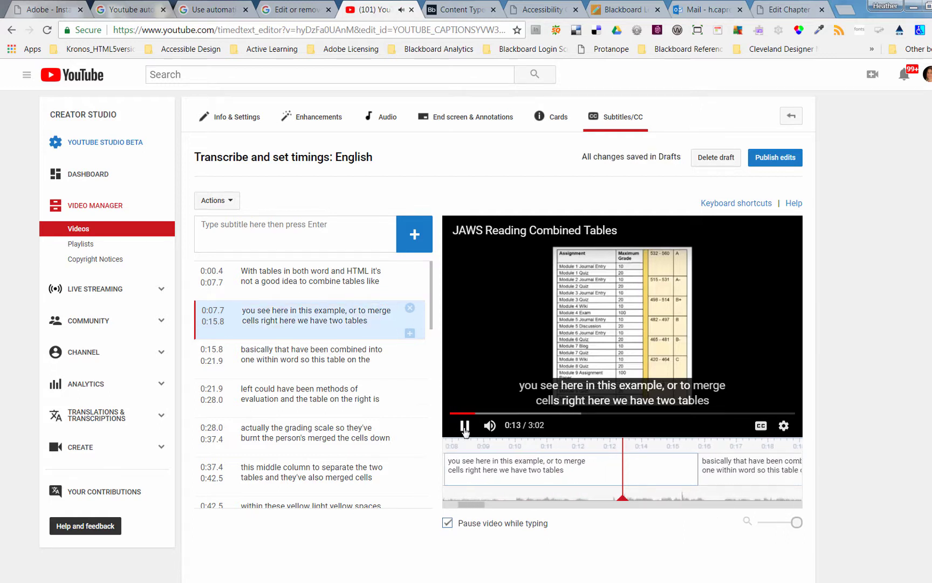
click(465, 429)
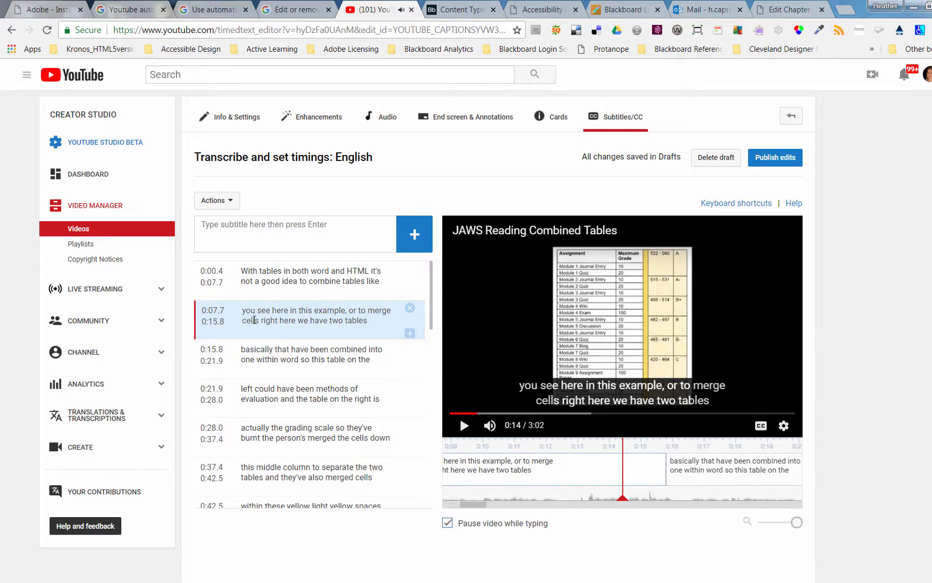
click(257, 319)
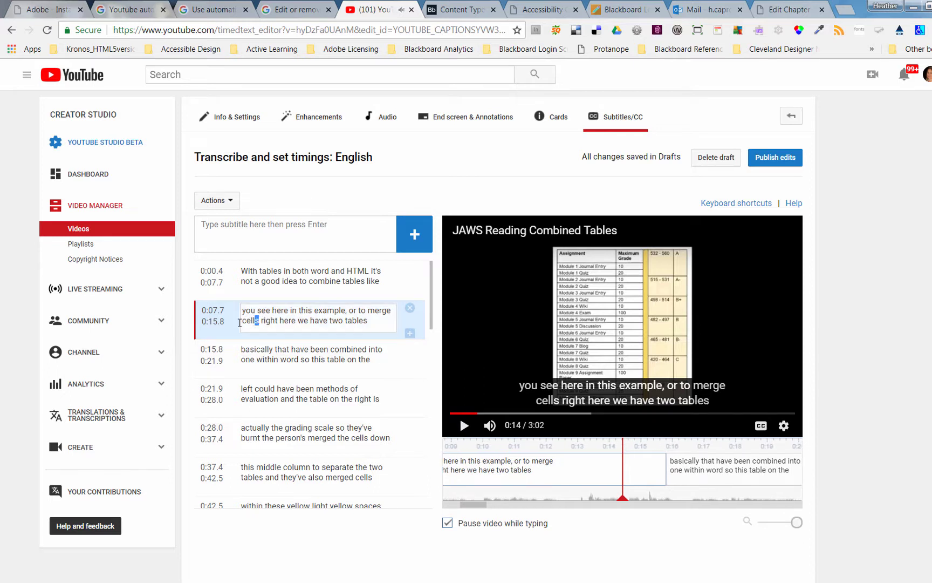
text(. R)
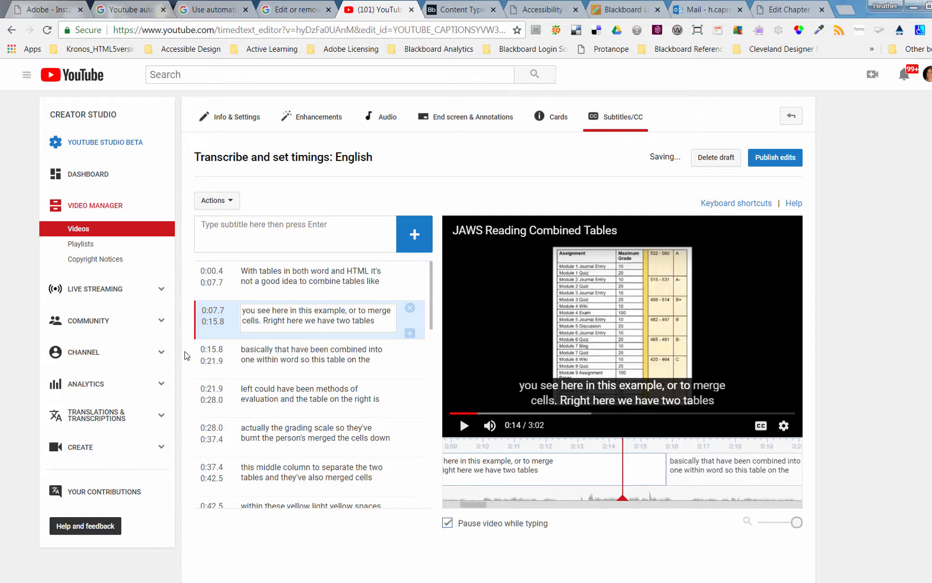
key(Delete)
key(Delete)
Capitalize 'Word.' in the third caption after checking playback to 0:22
click(464, 425)
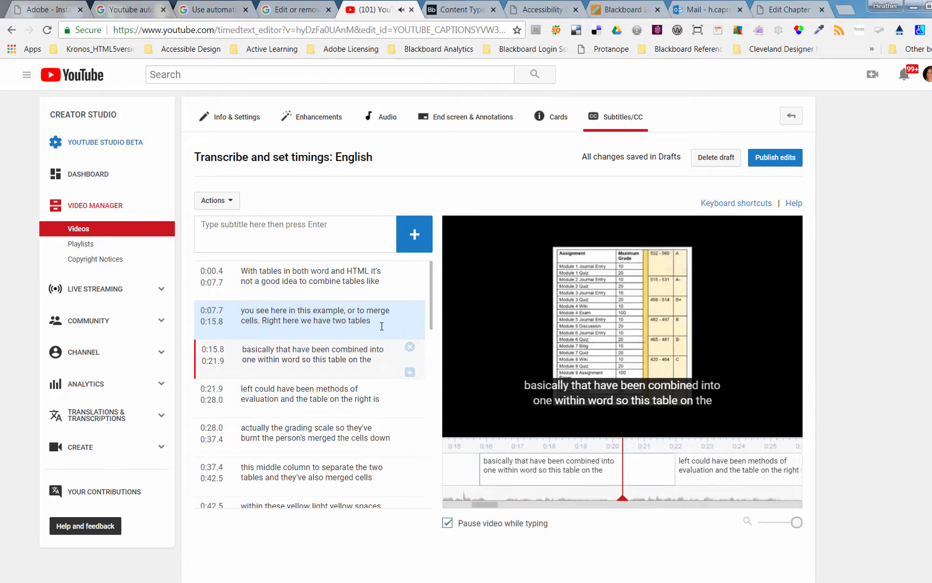
click(464, 425)
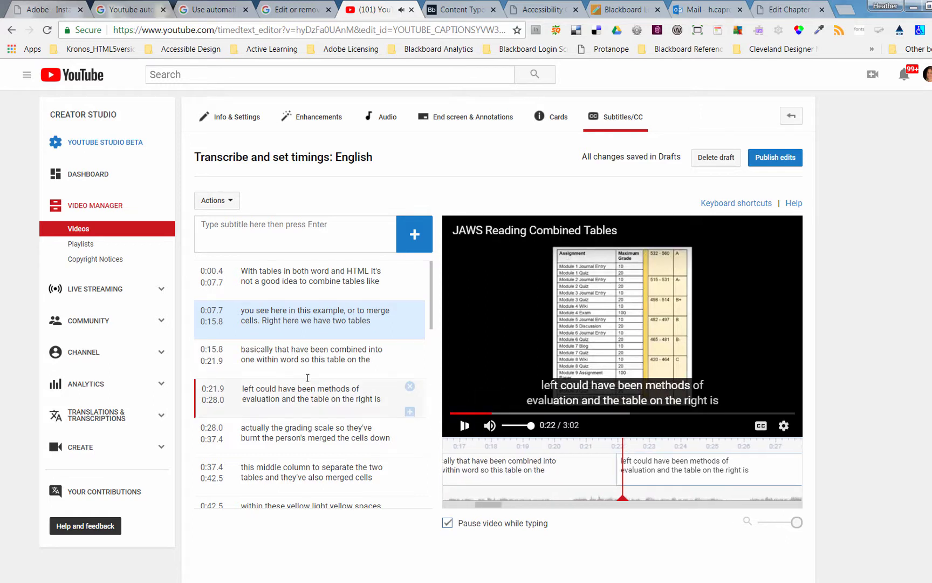
click(288, 359)
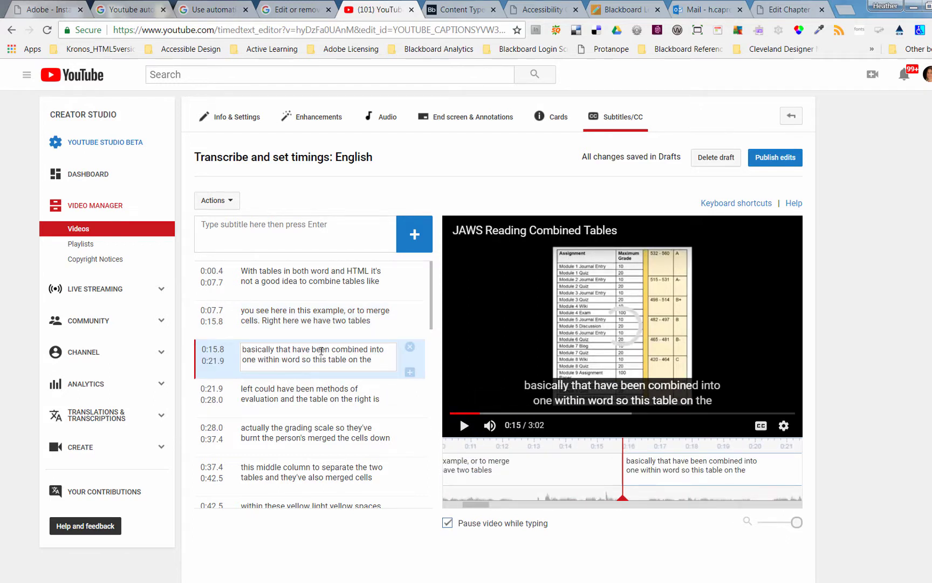
key(Delete)
text(Word)
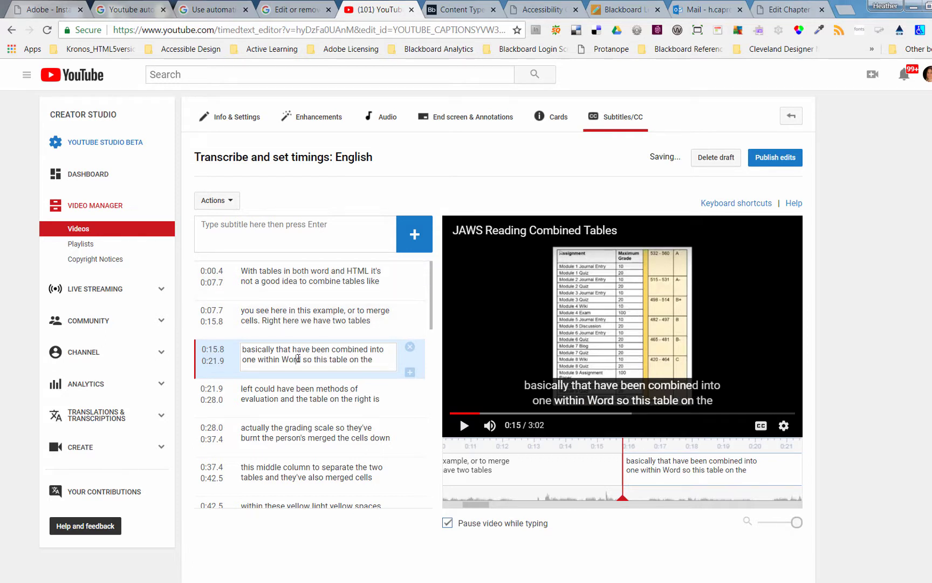
text(. )
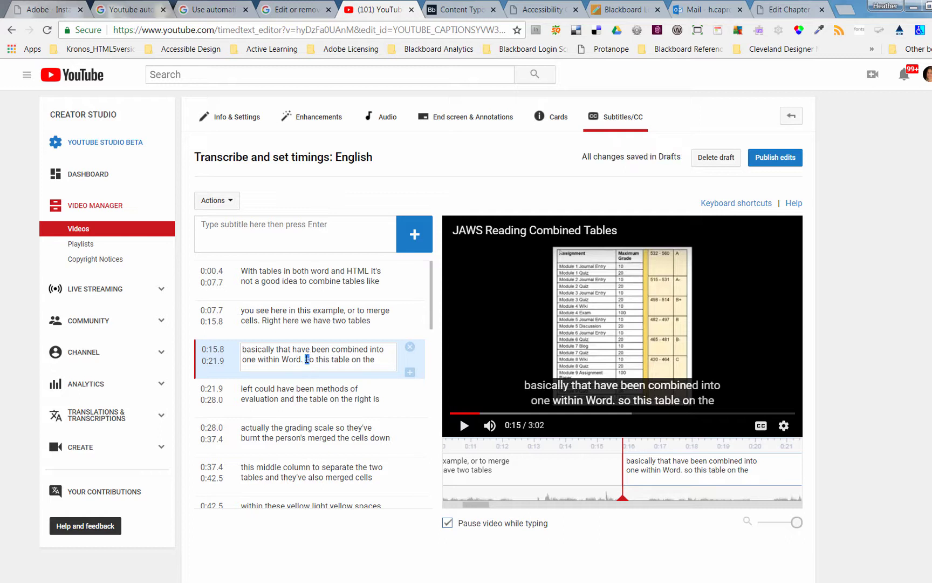
text(S)
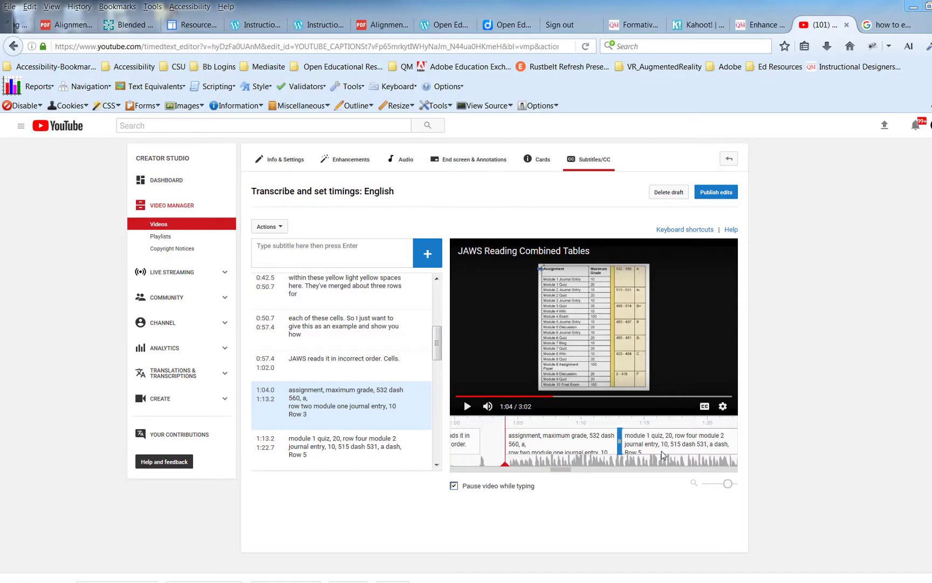
mouse_move(342, 402)
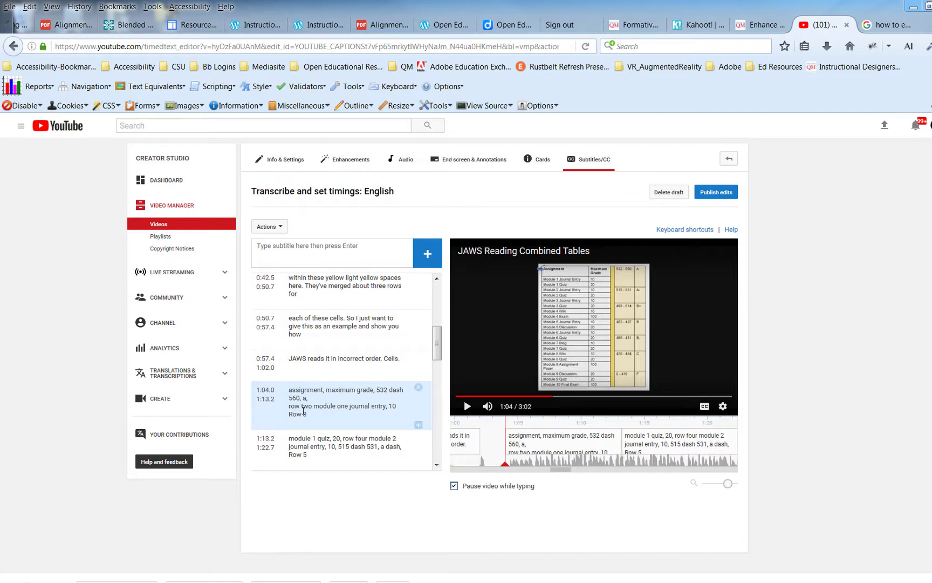
Review playback around 1:09–1:12 and drag the assignment caption's end back to 1:09.9
click(467, 406)
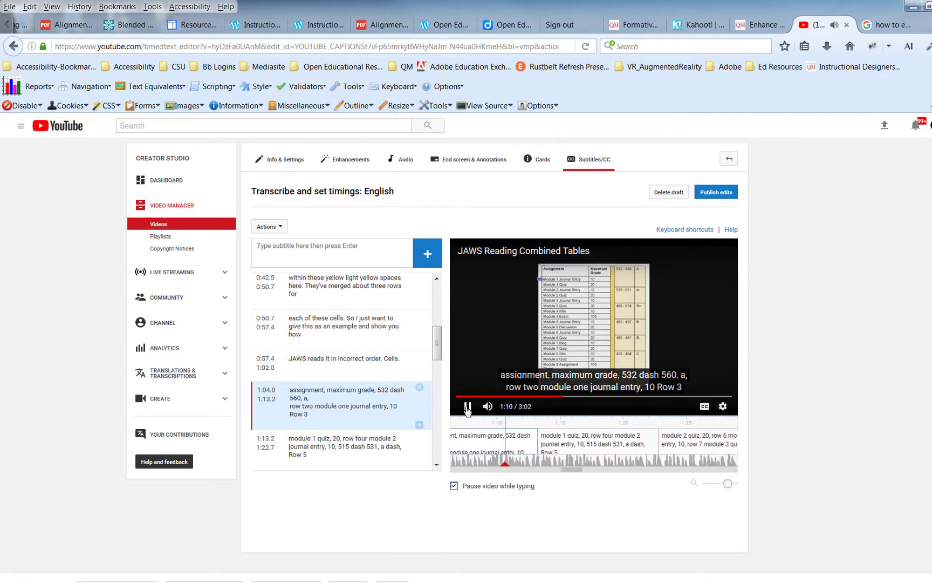
click(468, 409)
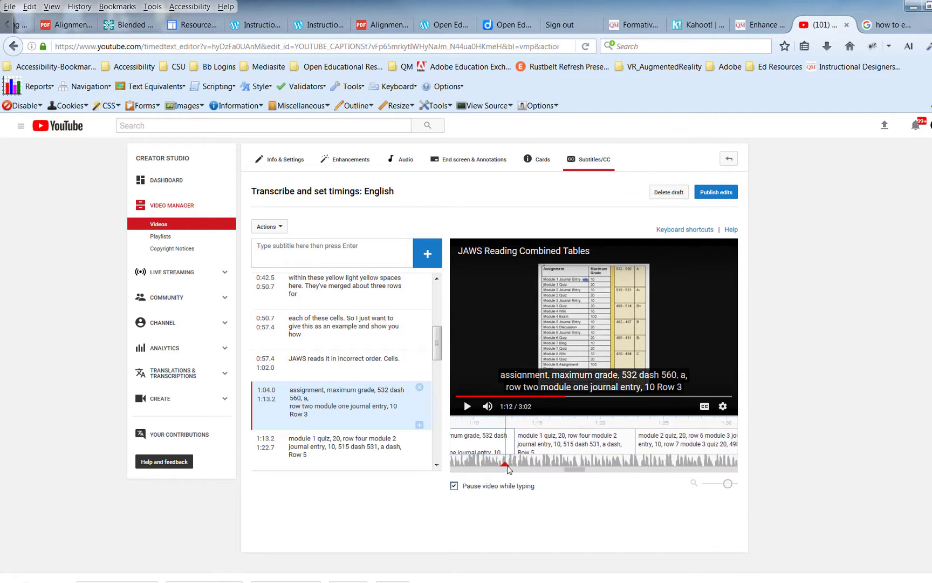
click(493, 467)
drag(494, 471, 473, 471)
scroll(509, 459, down, 1)
scroll(508, 458, down, 2)
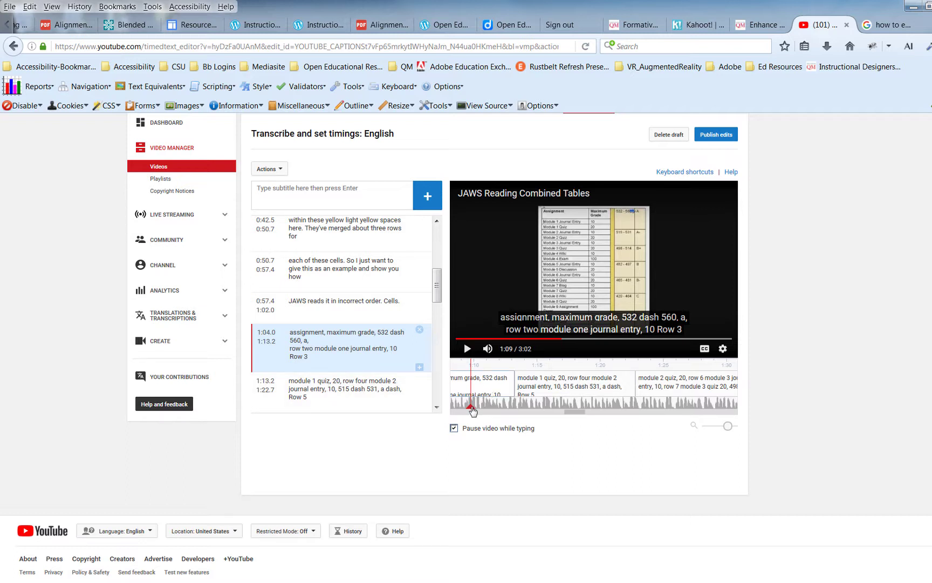
drag(472, 408, 462, 412)
click(468, 349)
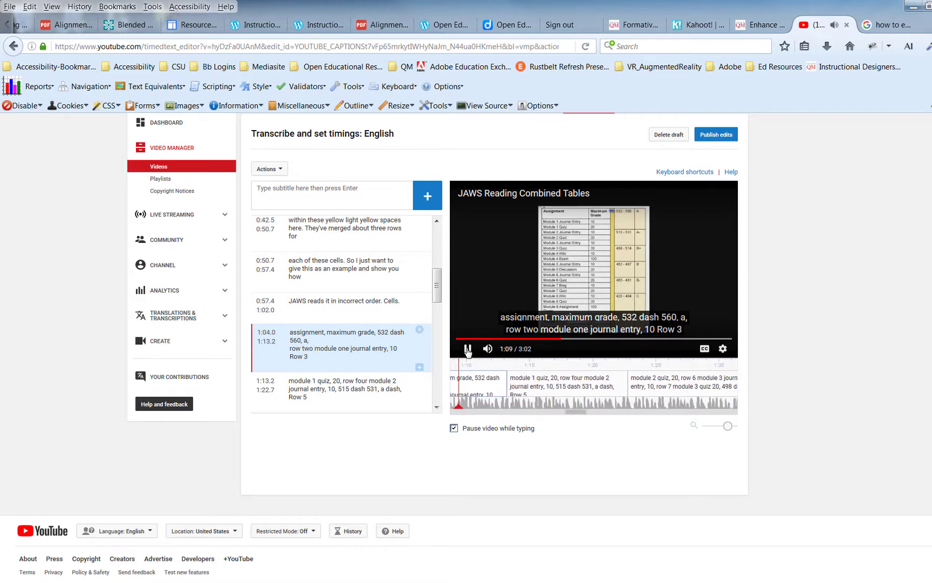
click(467, 349)
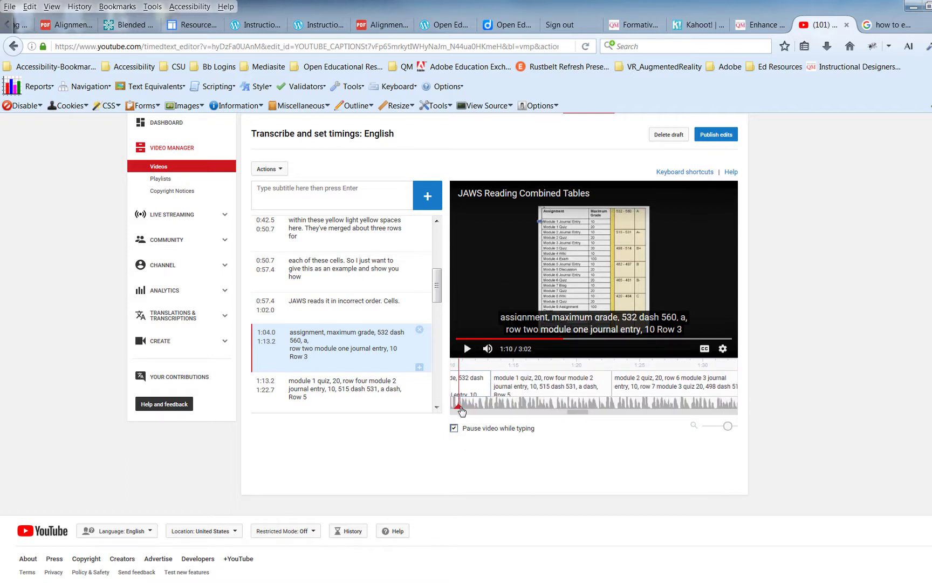
mouse_move(491, 384)
drag(488, 384, 451, 391)
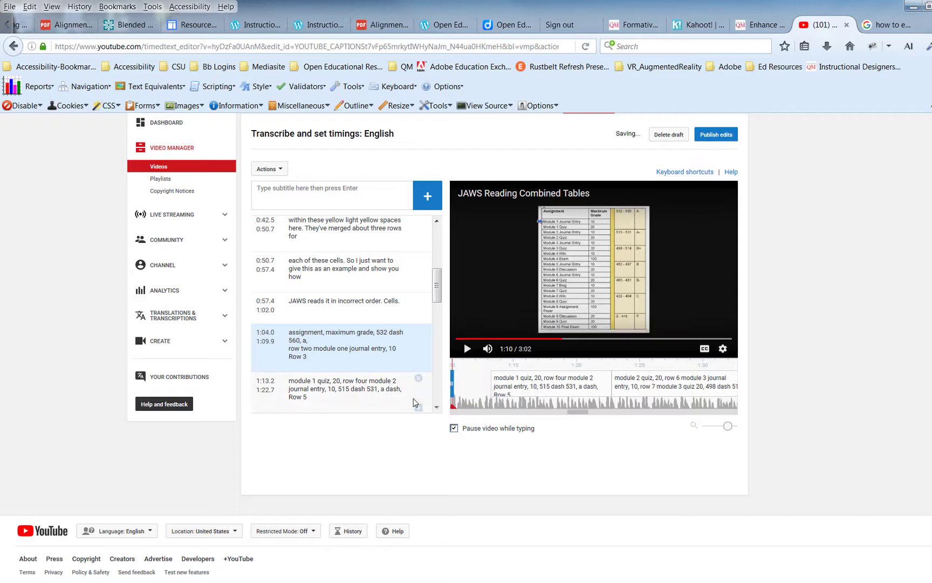
Insert a new caption and move 'row two module one journal entry, 10 Row 3' into it
click(363, 386)
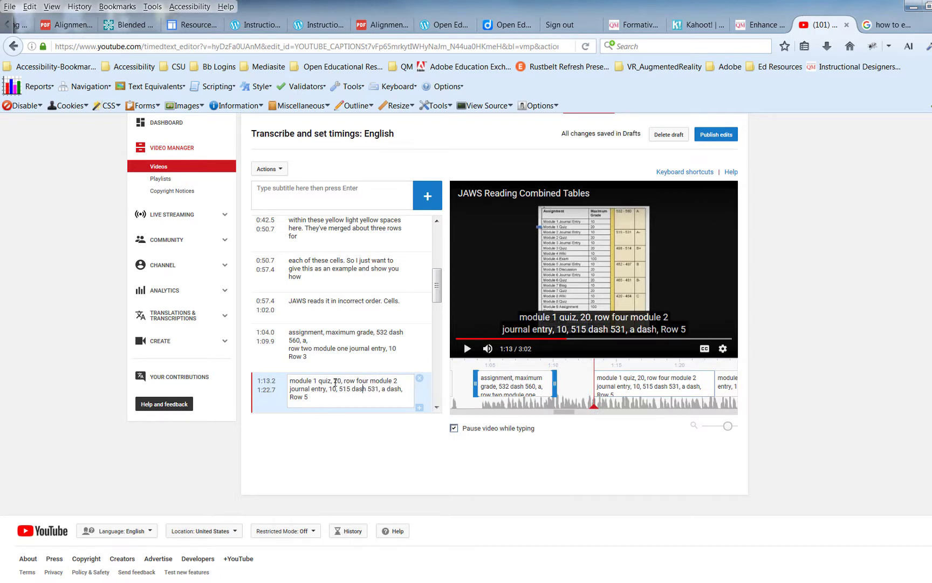
click(428, 196)
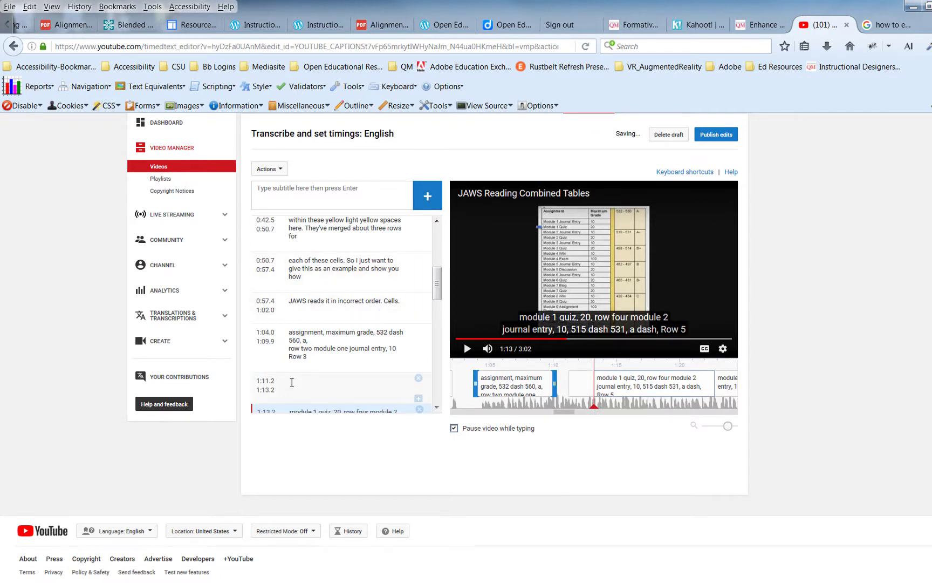
mouse_move(346, 344)
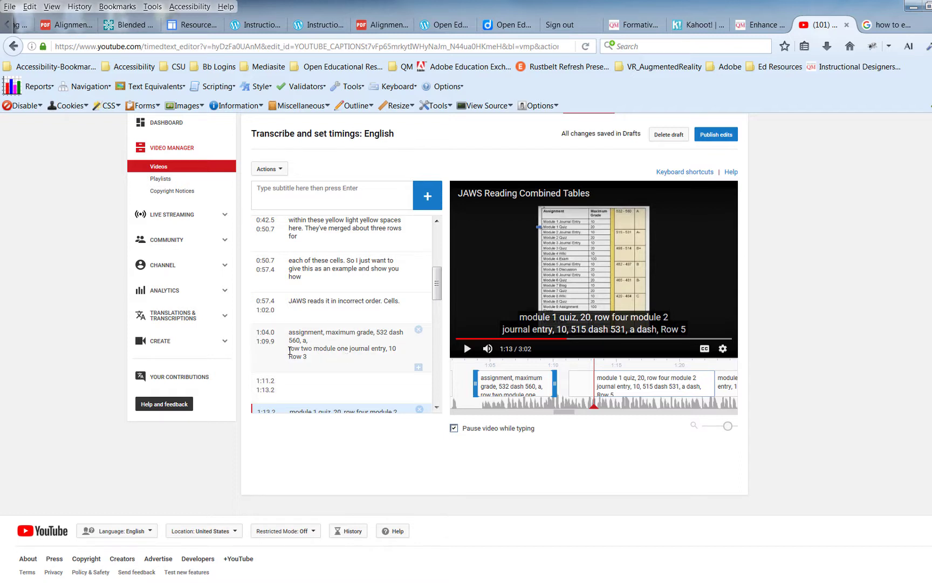
drag(289, 351, 386, 356)
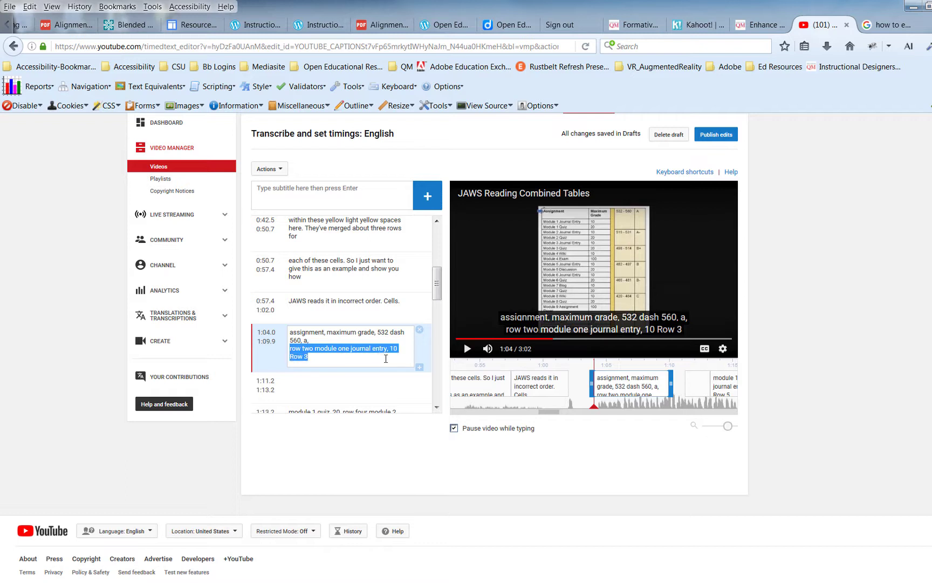
key(ctrl+x)
click(314, 376)
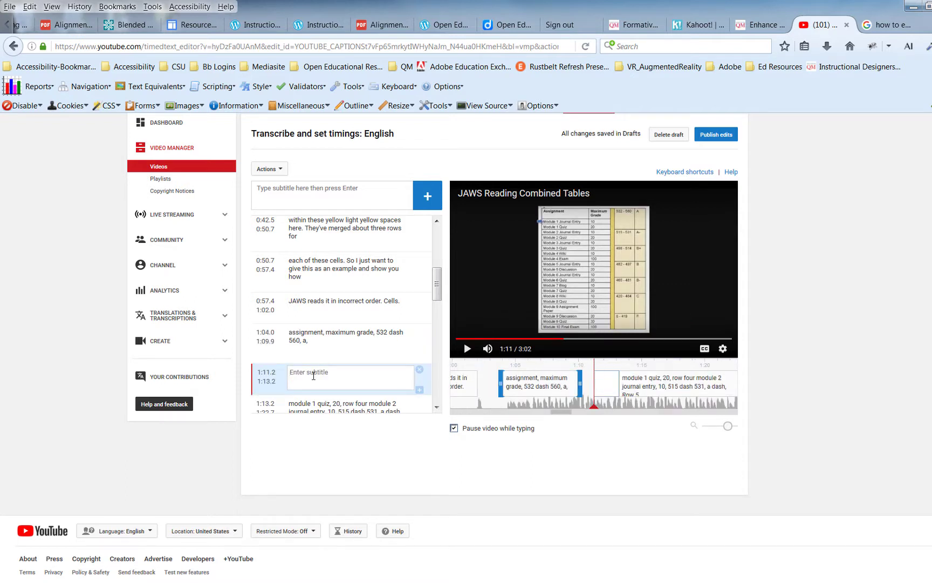
key(ctrl+v)
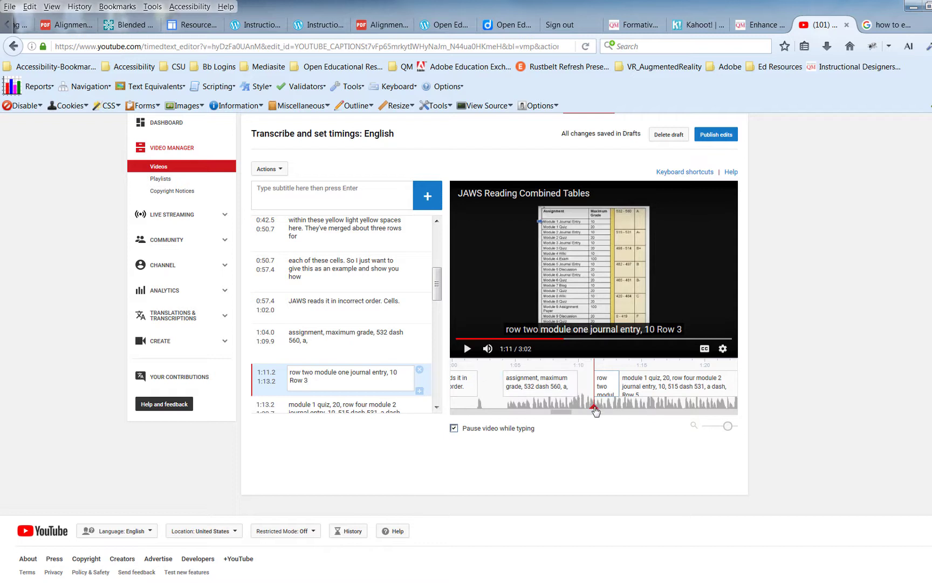
Pull the row two caption's start earlier and check playback around 1:10
drag(595, 409, 559, 417)
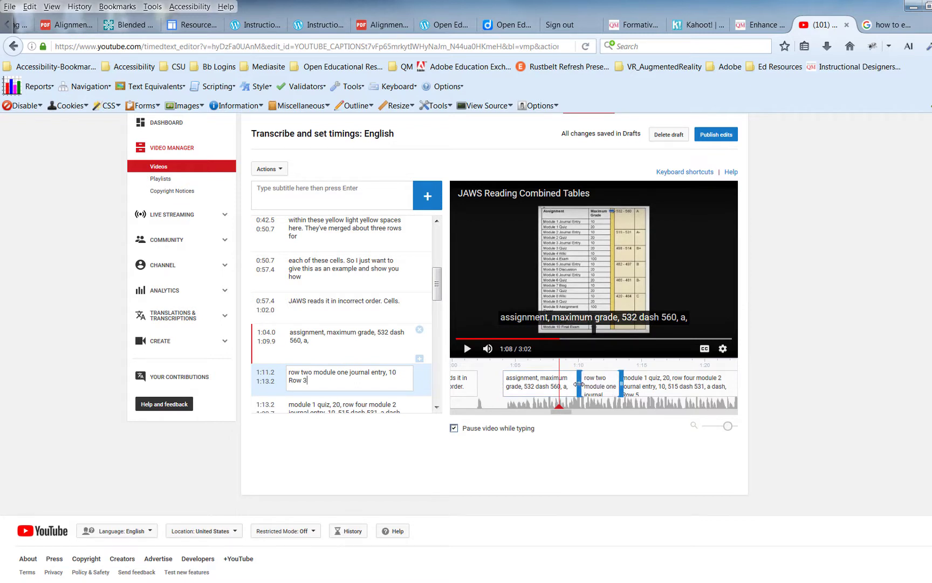
drag(593, 384, 578, 385)
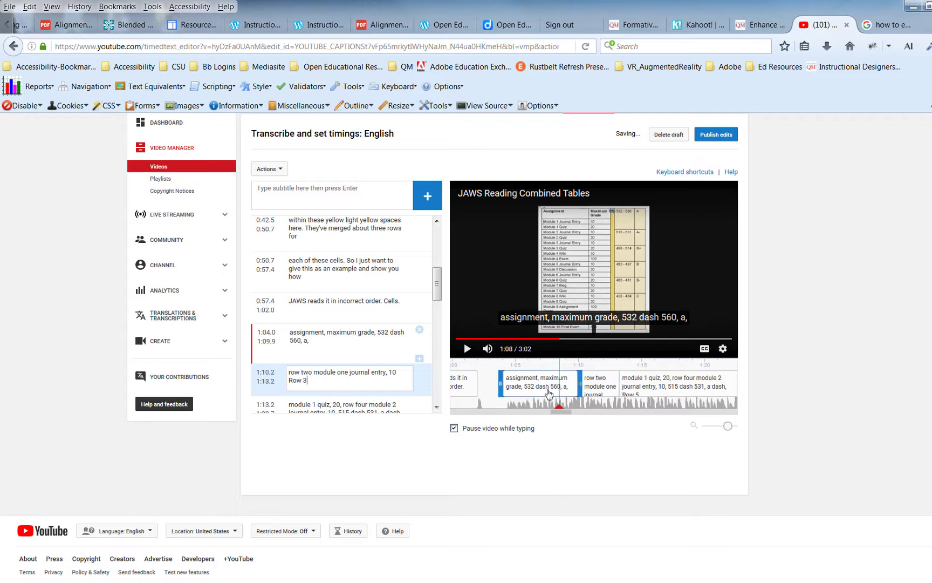
click(467, 349)
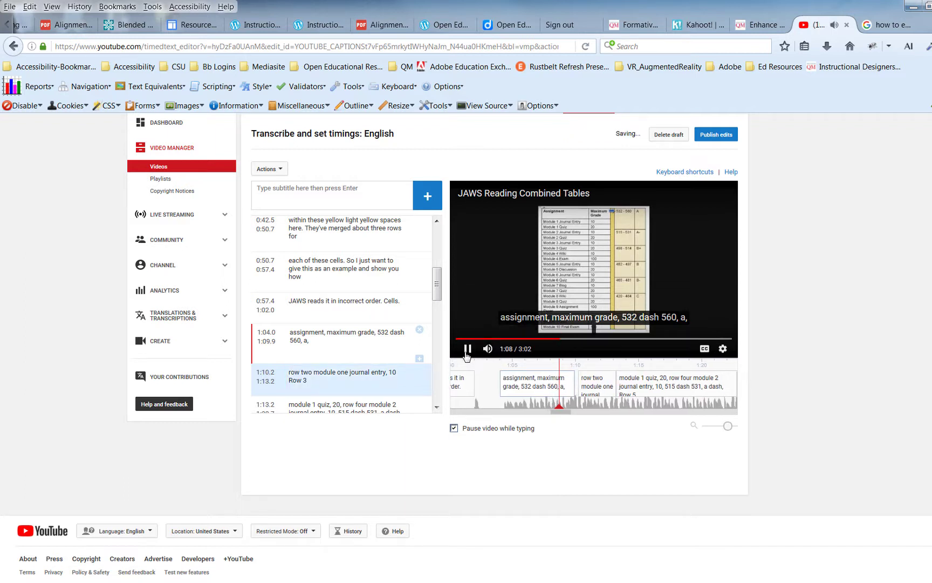
click(466, 352)
click(559, 388)
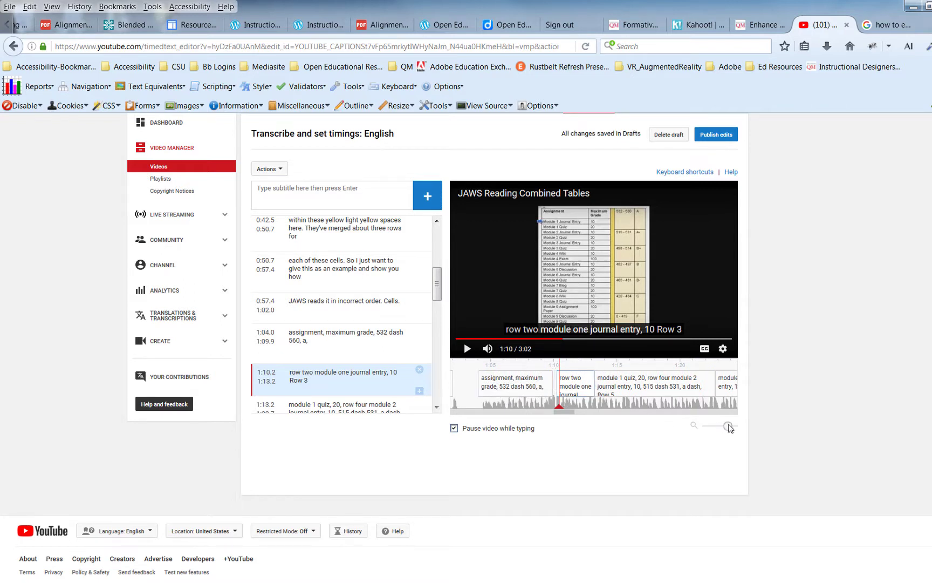
Zoom the timeline in, set the row two caption to start at 1:09.8, and replay the transition
drag(733, 428, 738, 428)
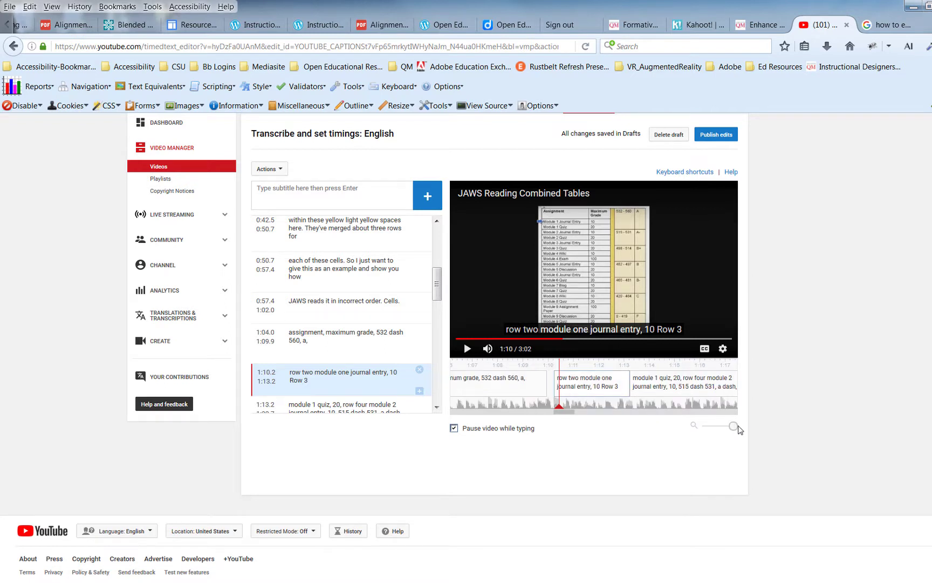
scroll(494, 400, down, 3)
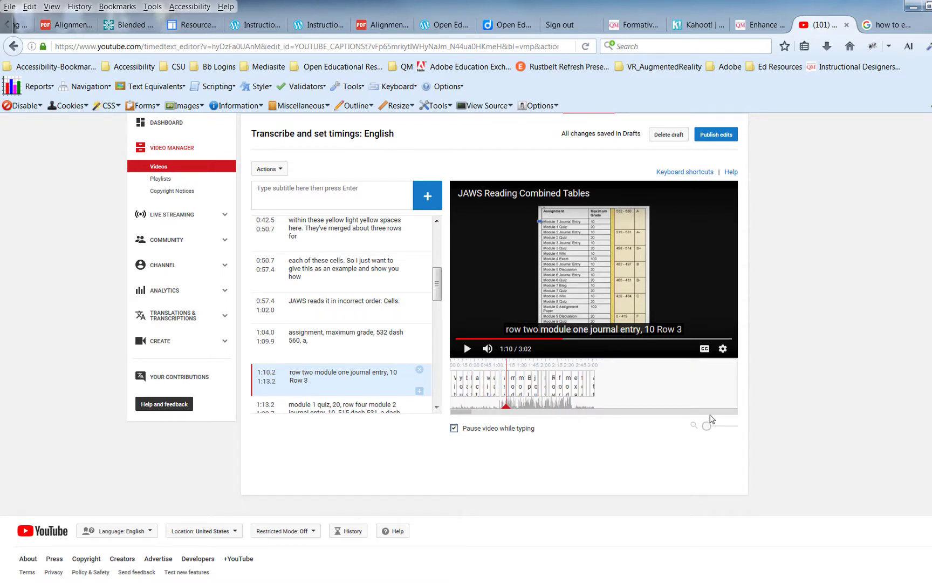
drag(707, 427, 737, 428)
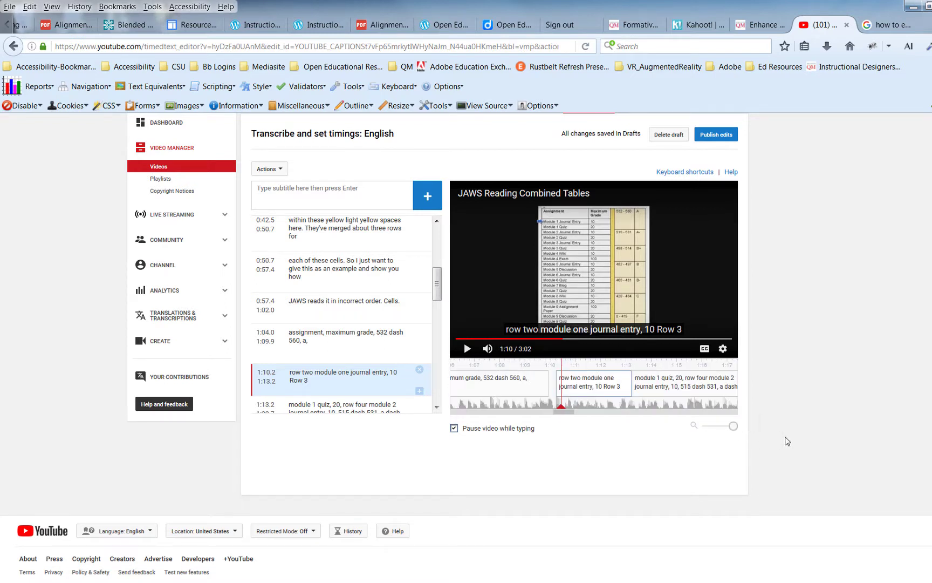
mouse_move(554, 384)
mouse_move(554, 383)
mouse_down()
mouse_move(535, 410)
mouse_move(484, 408)
mouse_up()
click(468, 349)
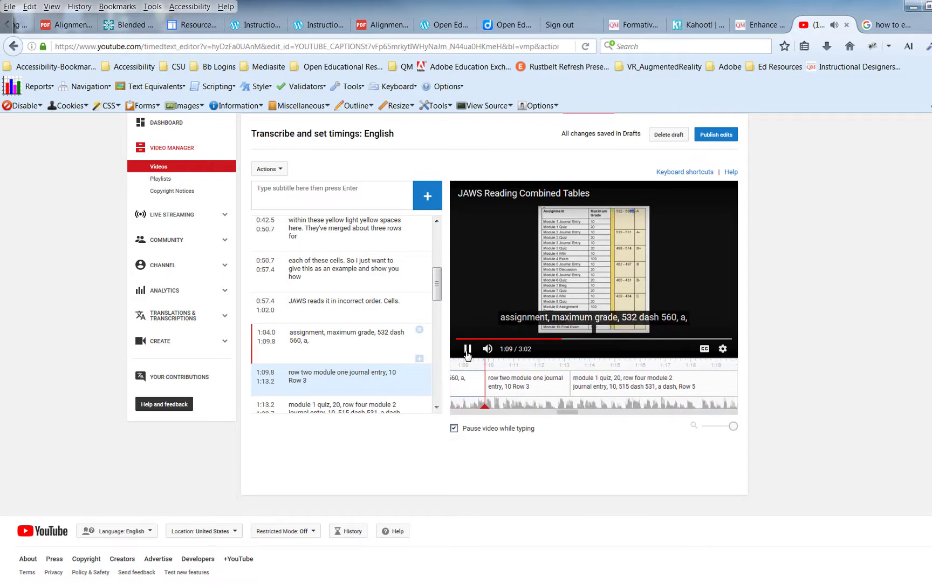
key(shift+space)
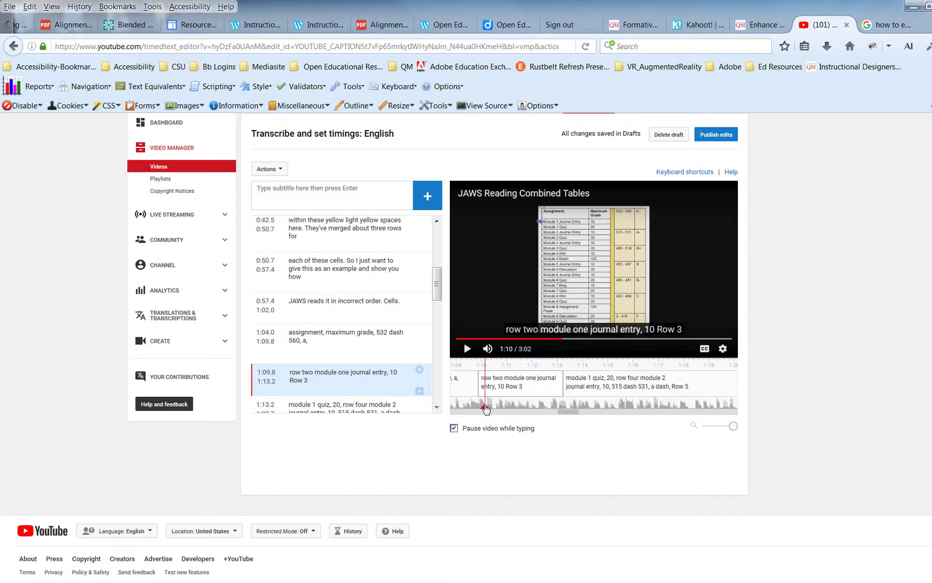
drag(485, 410, 477, 409)
click(467, 349)
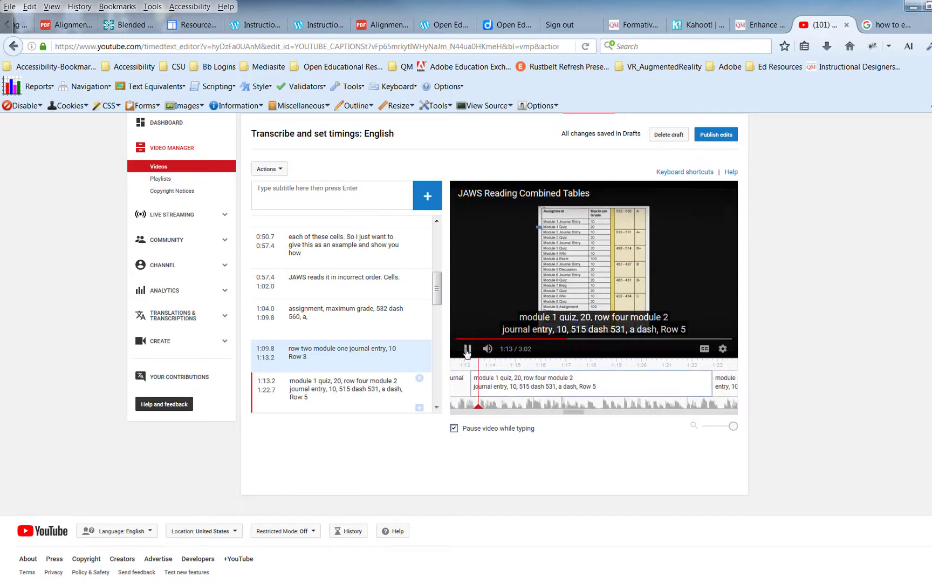
Insert an empty 1:22.2-1:22.7 caption after the 'module 1 quiz' caption and begin editing it
click(588, 399)
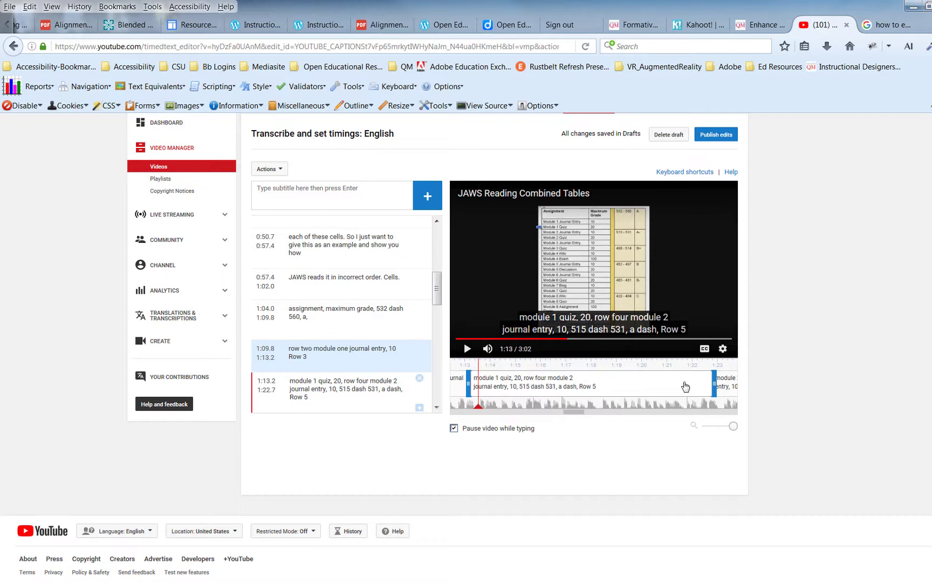
click(388, 397)
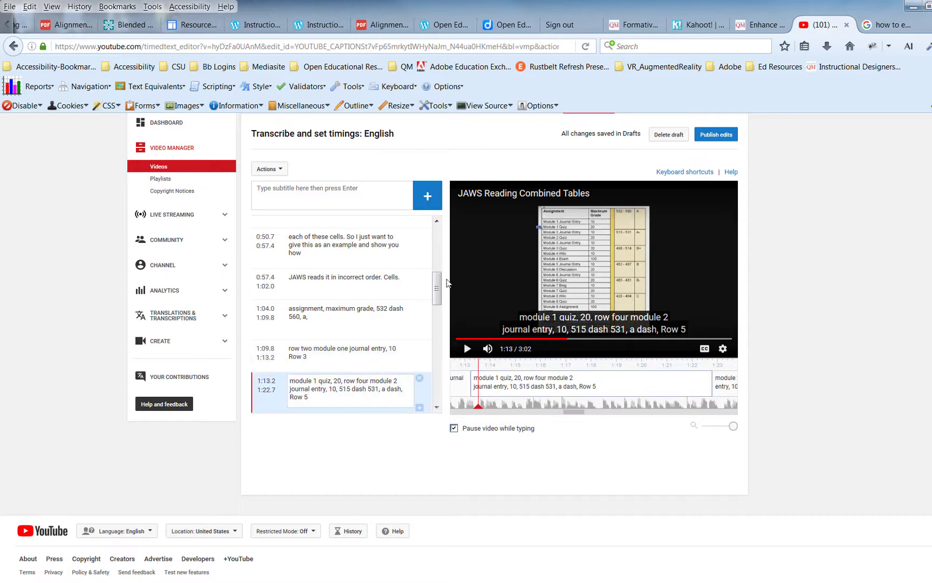
scroll(436, 284, down, 3)
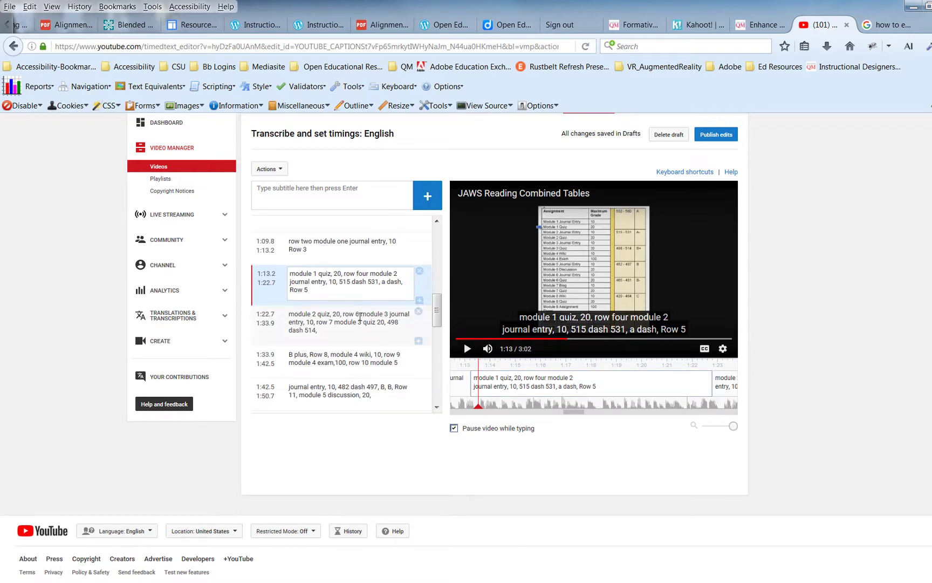
click(359, 316)
click(428, 198)
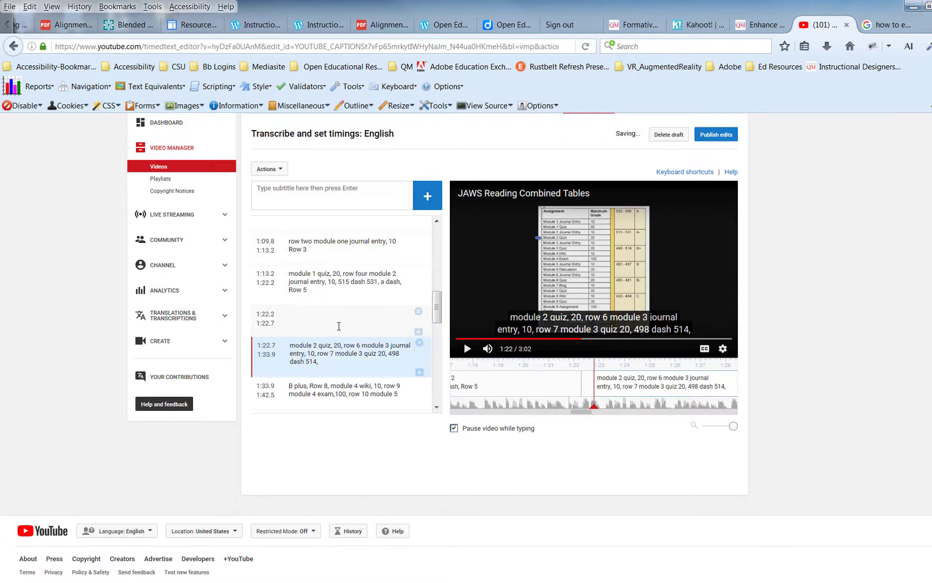
click(338, 326)
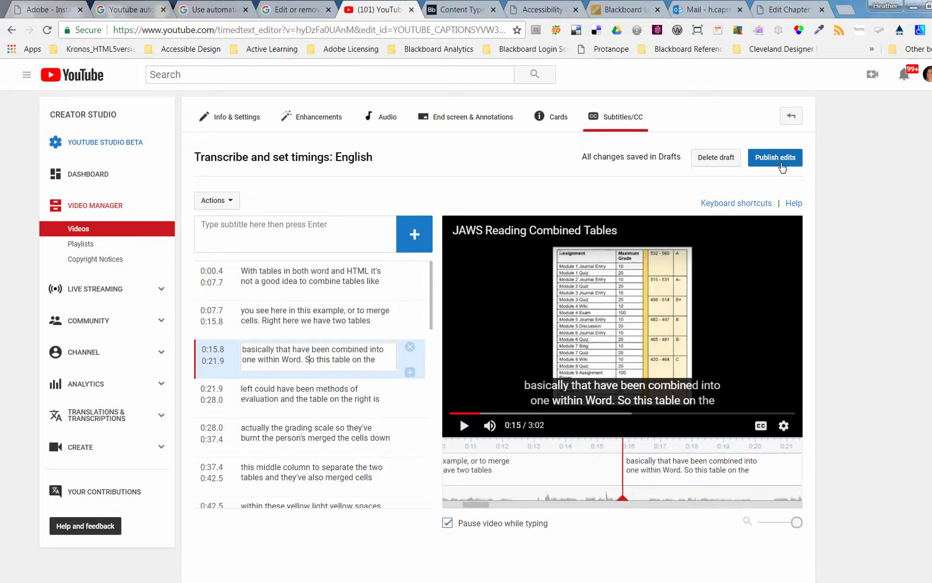
Publish the edited English captions to the video
click(775, 160)
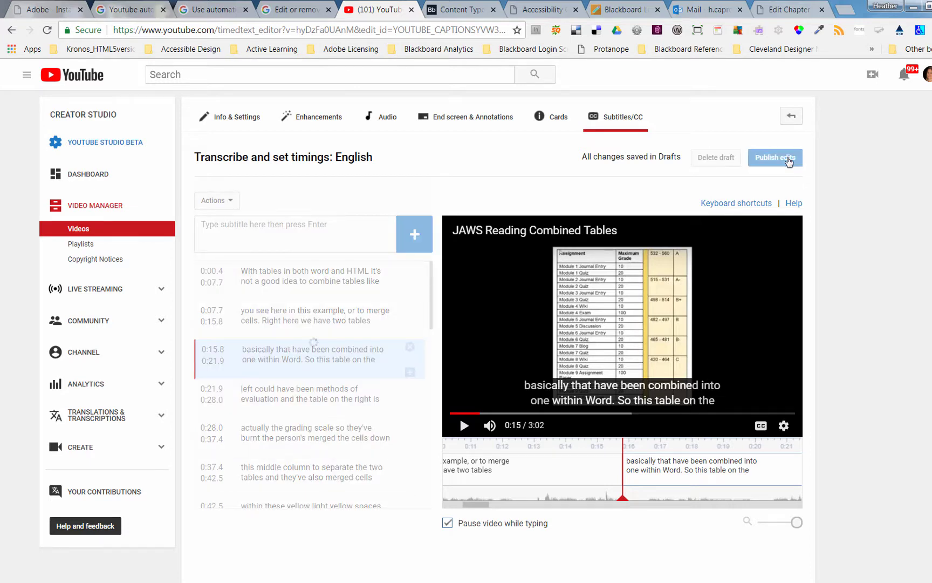